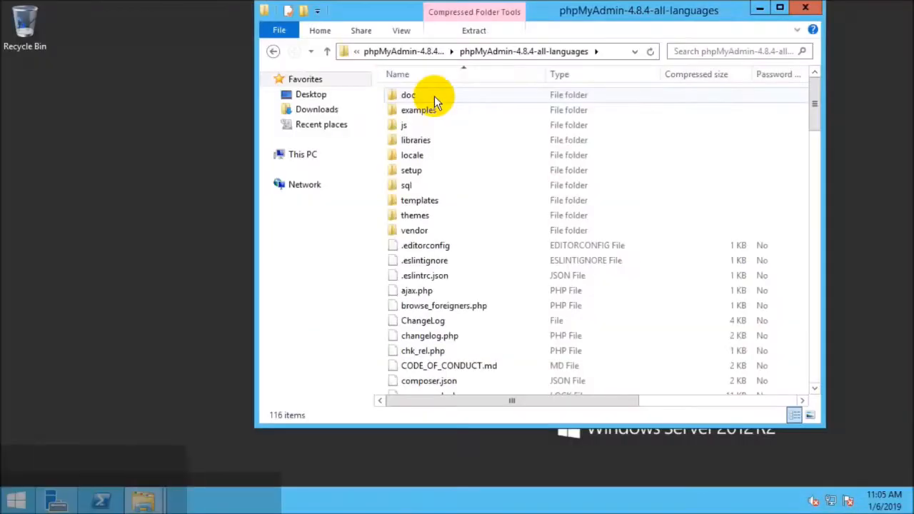
Select all files and folders inside the phpMyAdmin-4.8.4-all-languages archive.
key(ctrl+a)
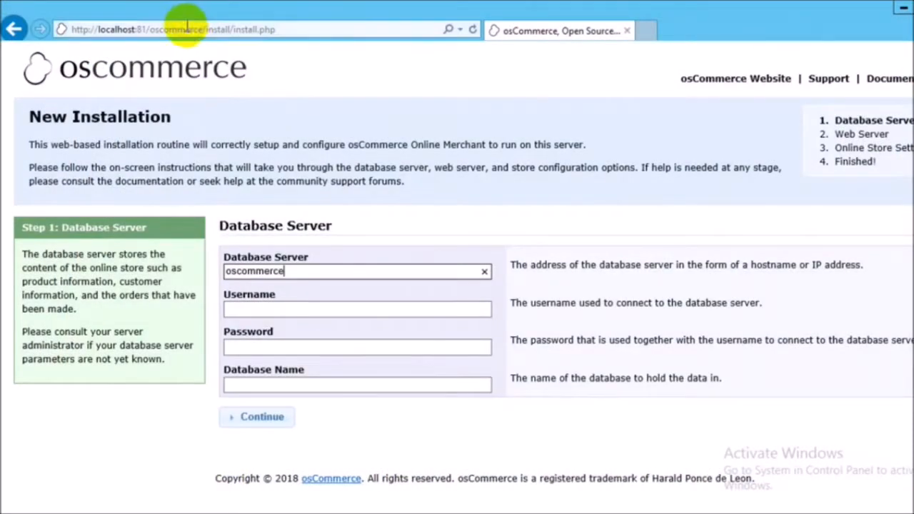
Go to phpMyAdmin on localhost:81 and create a database named oscommerce with the latin1_swedish_ci collation.
click(146, 29)
drag(150, 29, 276, 29)
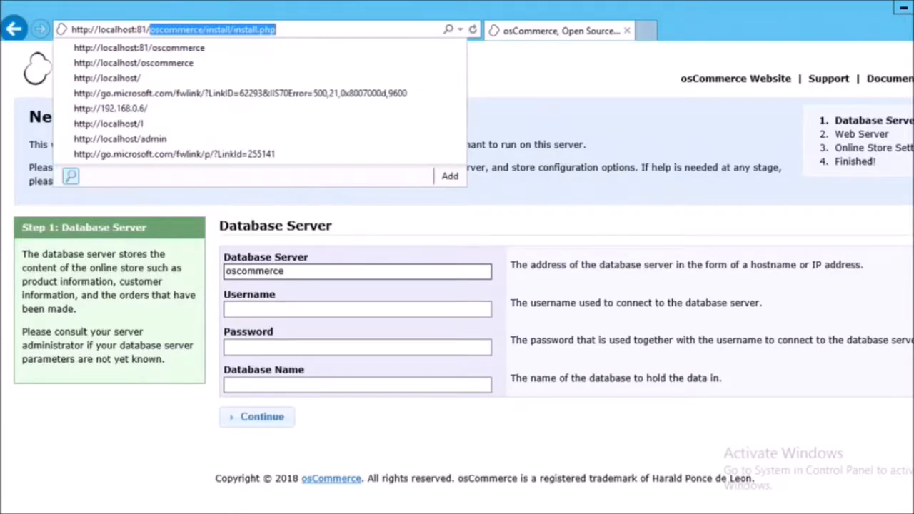
click(226, 73)
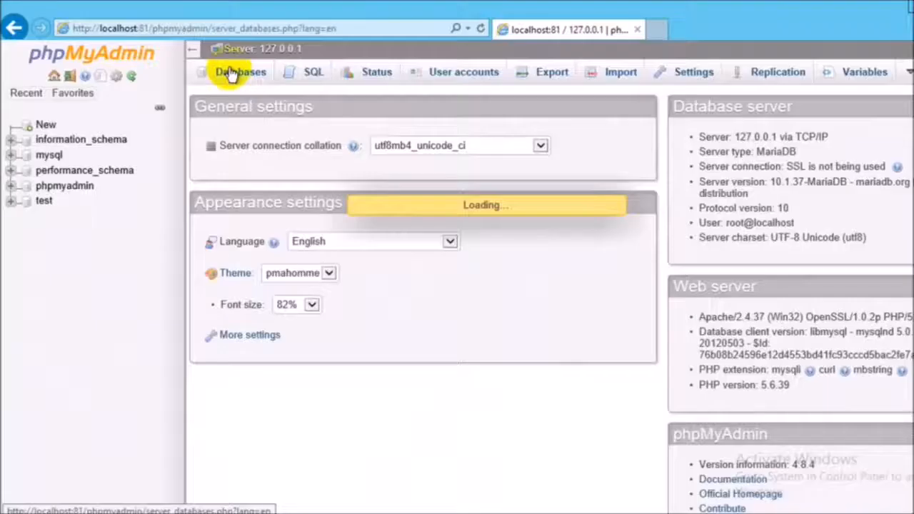
right_click(235, 196)
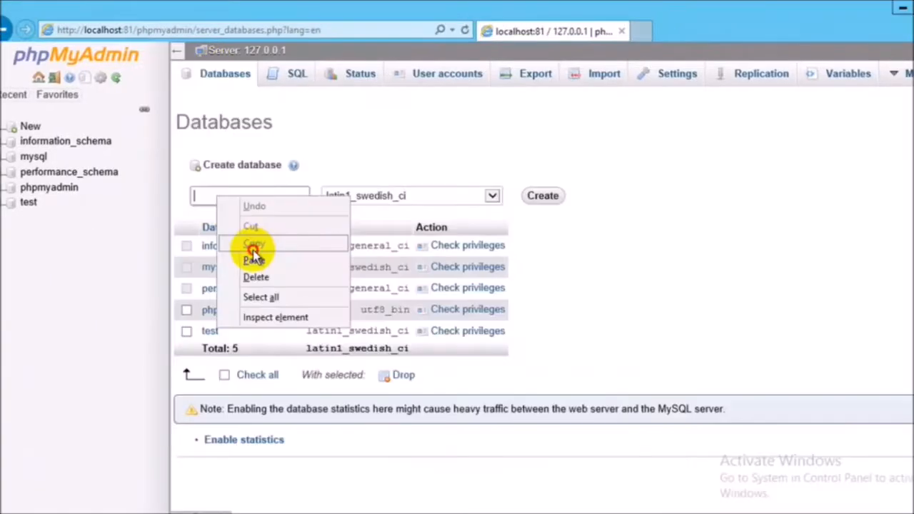
click(255, 258)
click(387, 198)
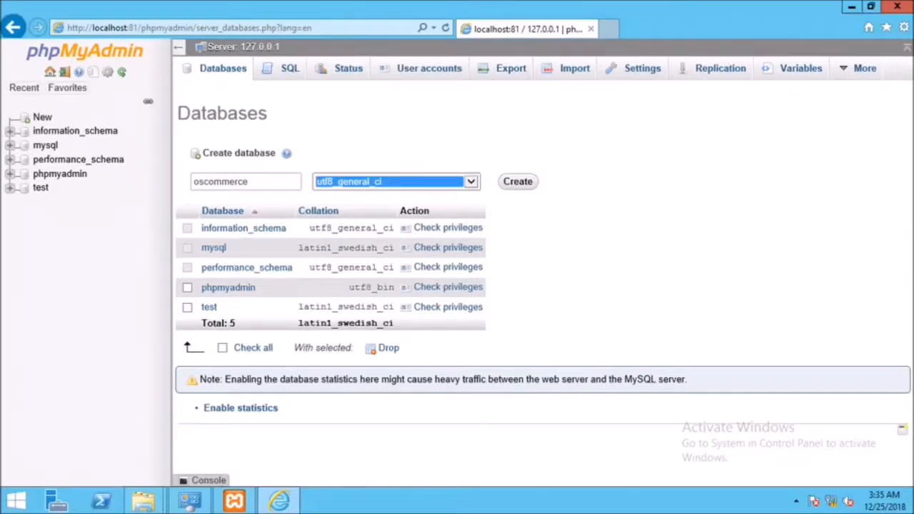
click(517, 181)
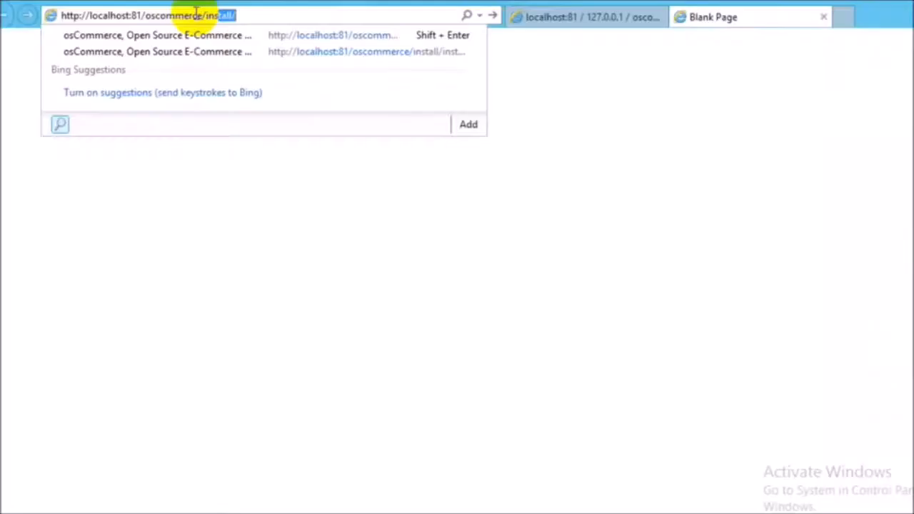
Start the osCommerce installation at localhost:81/oscommerce/install and set the store name to CodingTrabla in the online store settings.
key(Return)
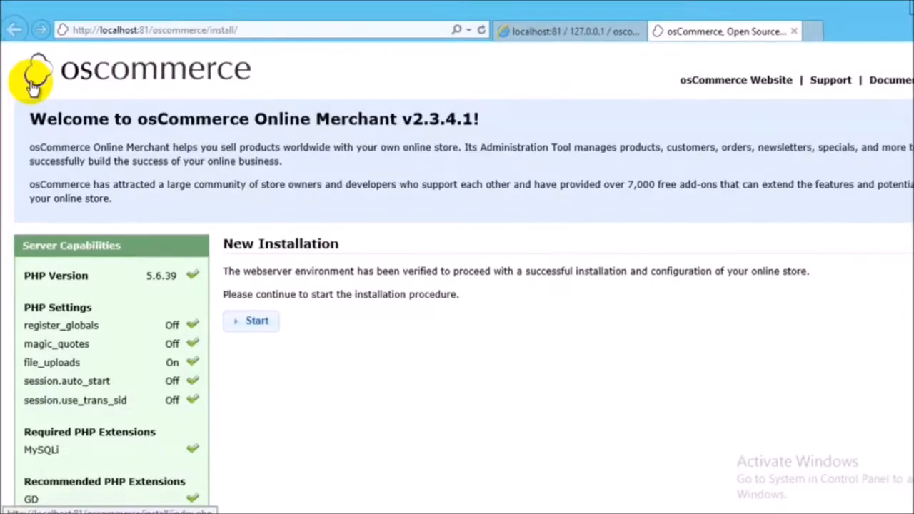
click(251, 323)
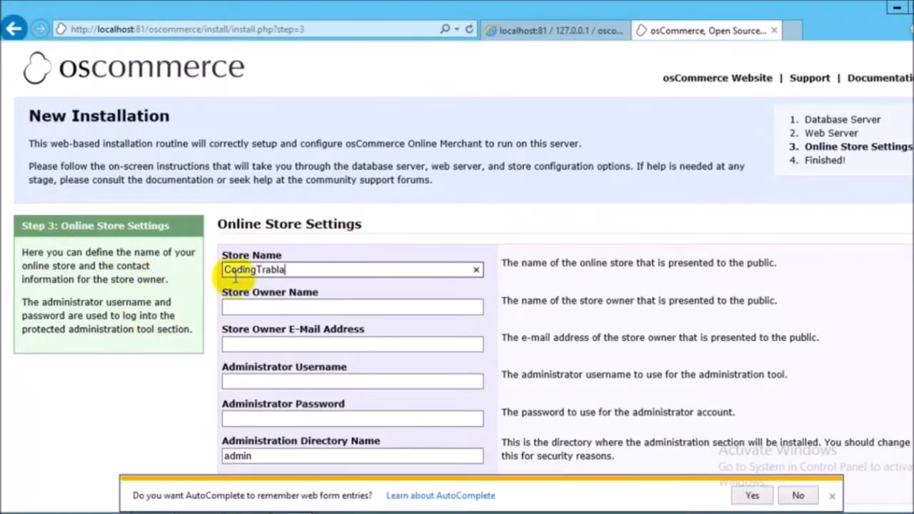
key(Tab)
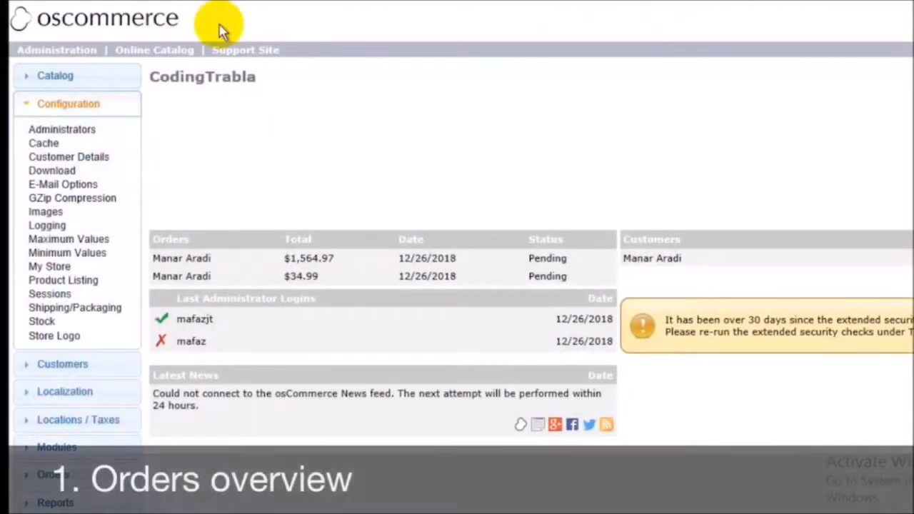
Examine the orders, revenue chart, administrator logins and reviews on the store's administration dashboard.
scroll(250, 243, down, 1)
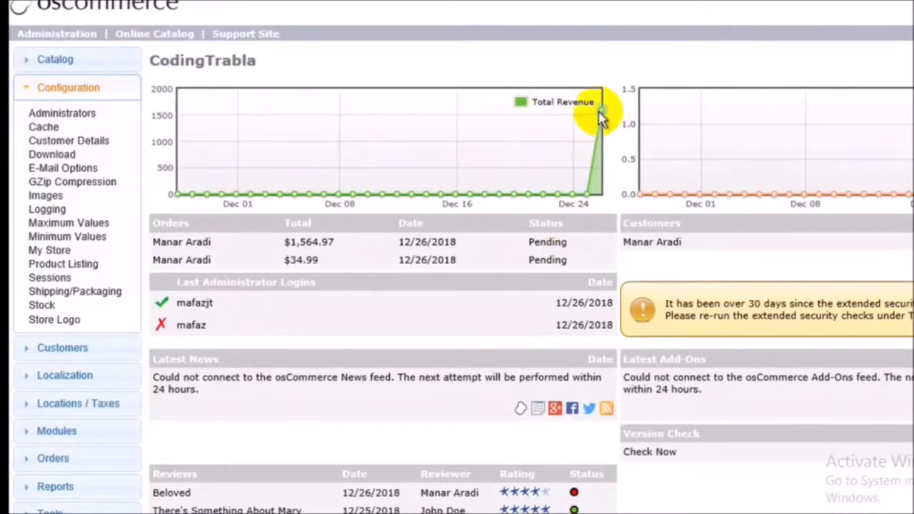
scroll(681, 134, down, 2)
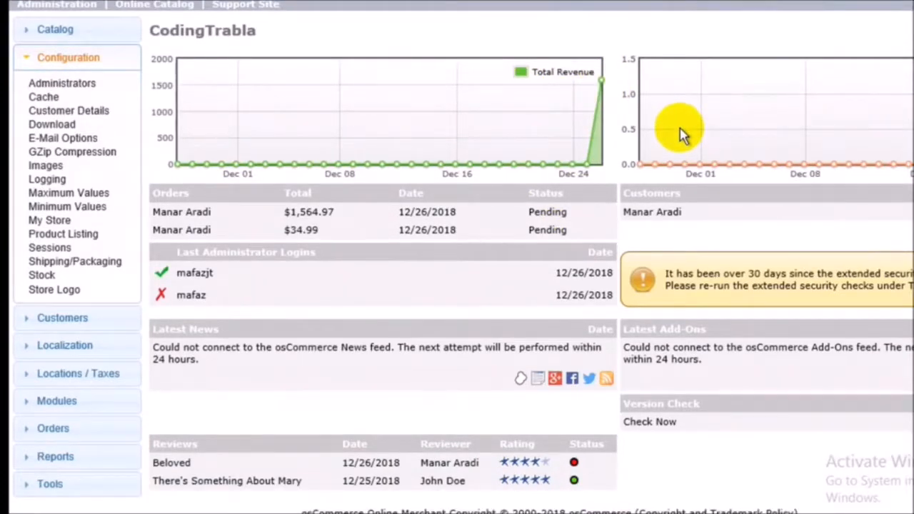
scroll(681, 134, up, 2)
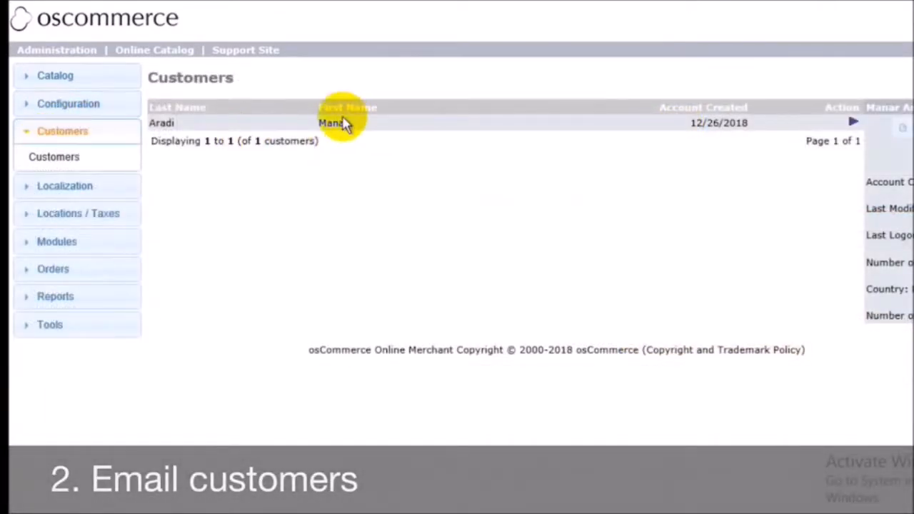
Send the customer an email with the subject "Successful Order" saying "Your order has left the warehouse.".
click(50, 325)
scroll(50, 300, down, 1)
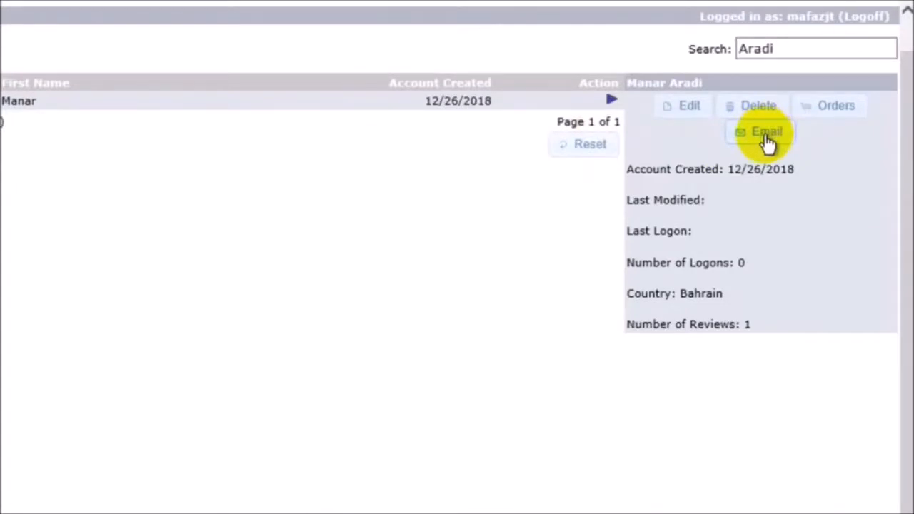
click(767, 137)
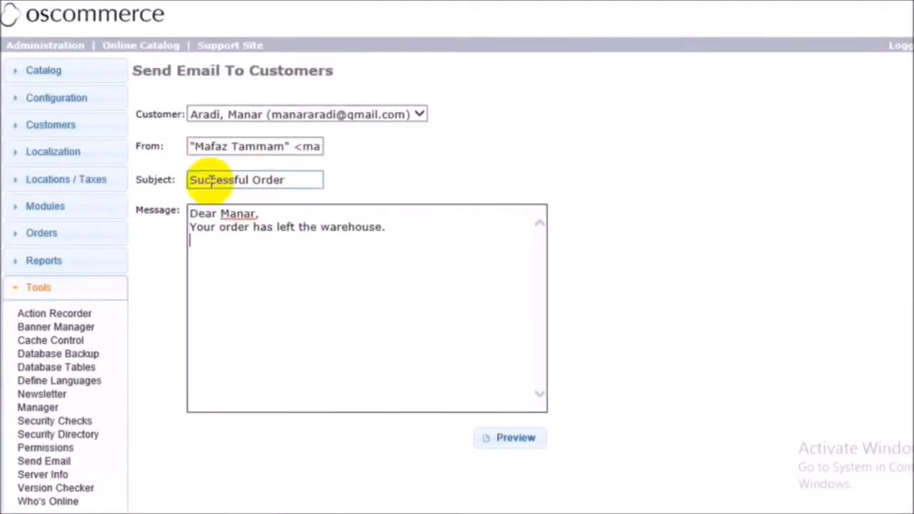
click(508, 438)
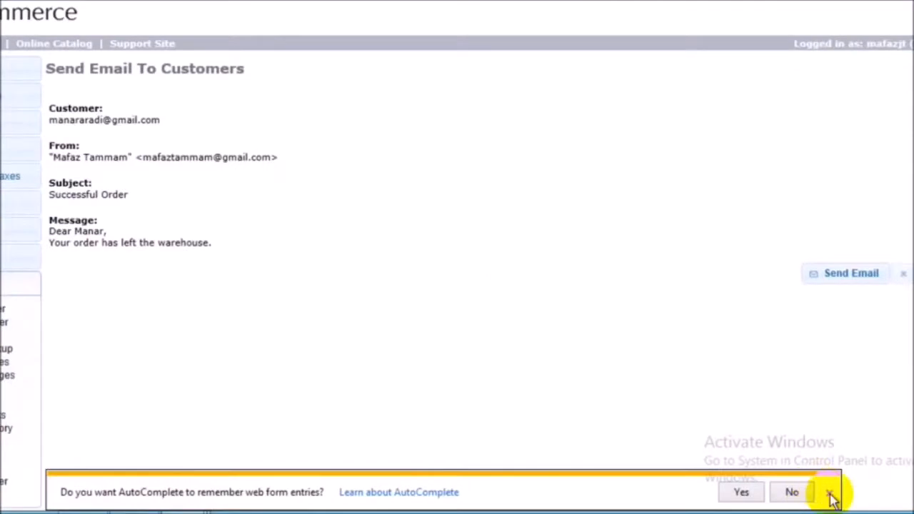
click(828, 495)
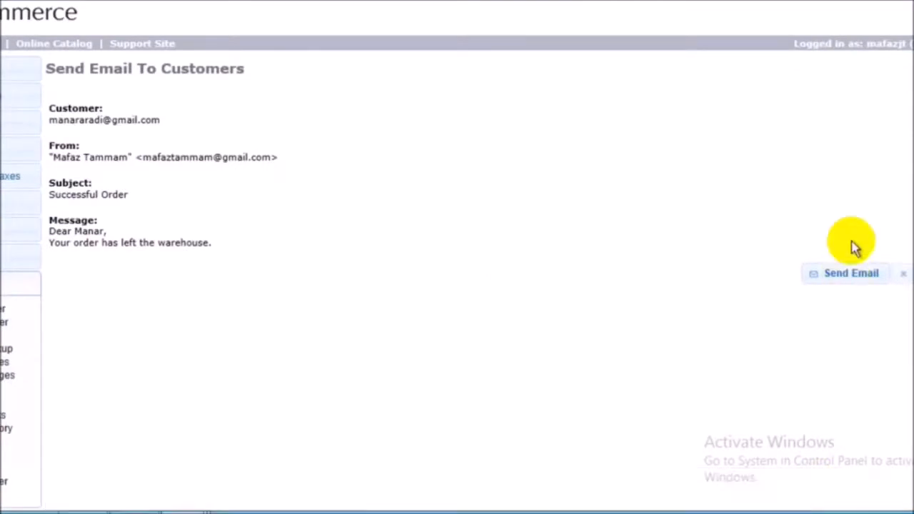
click(821, 273)
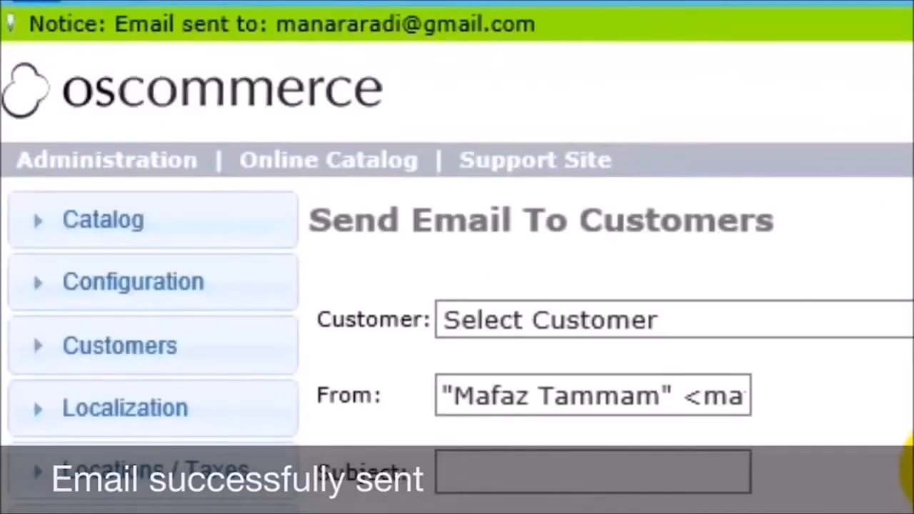
Add a new tax rate for the Taxable Goods class in the Bahrain zone.
click(121, 470)
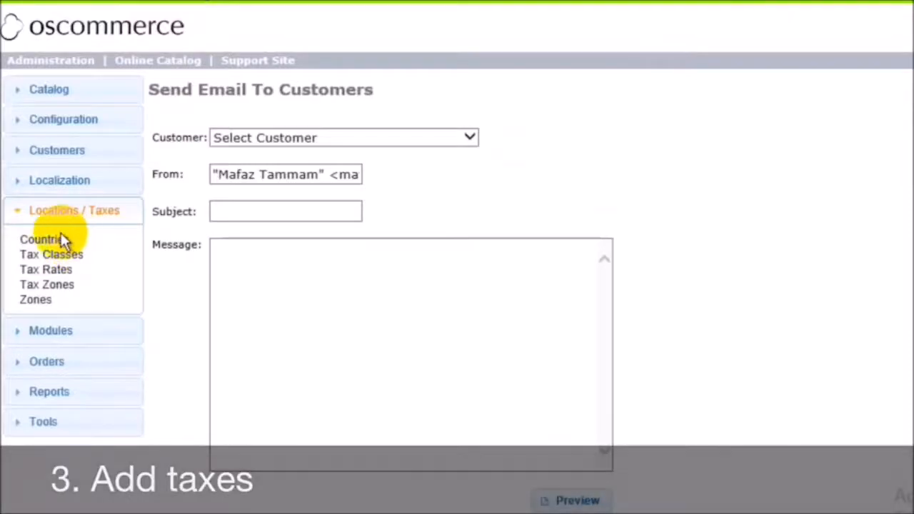
click(44, 240)
click(60, 279)
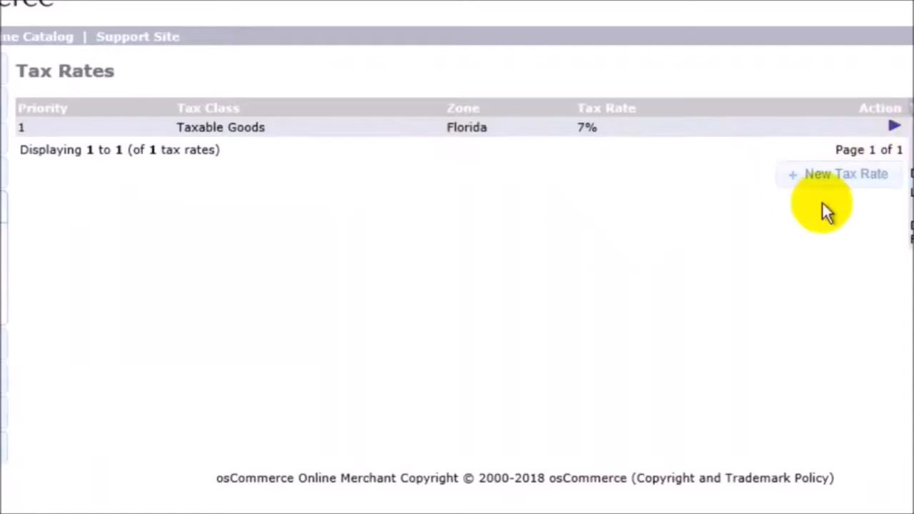
click(813, 179)
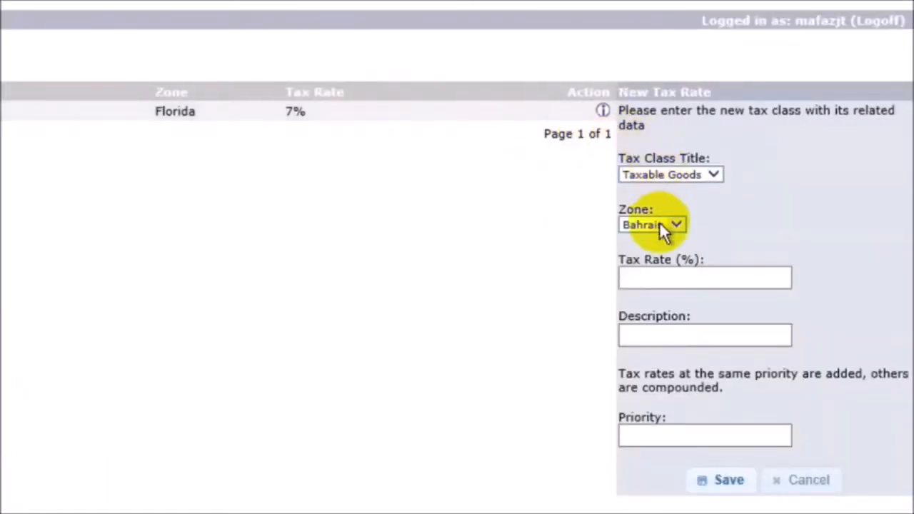
click(747, 483)
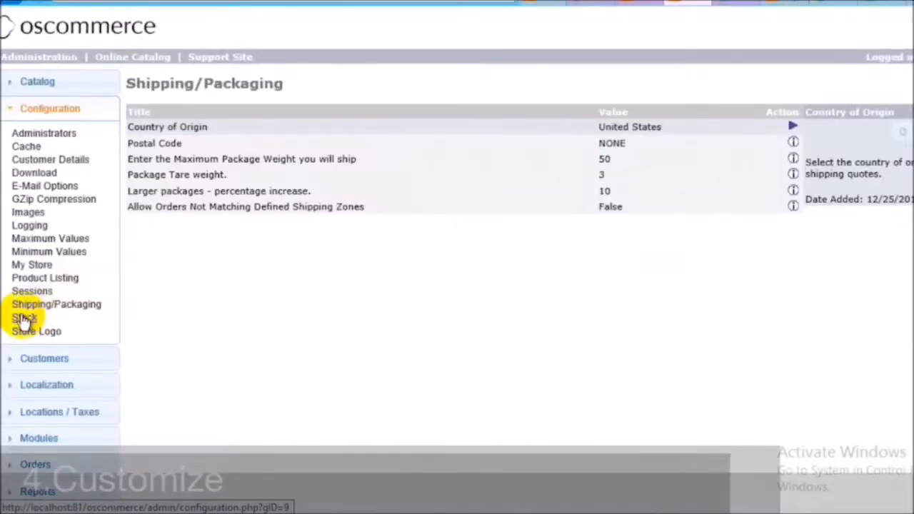
View the Stock configuration settings and open the Store Logo settings.
click(25, 318)
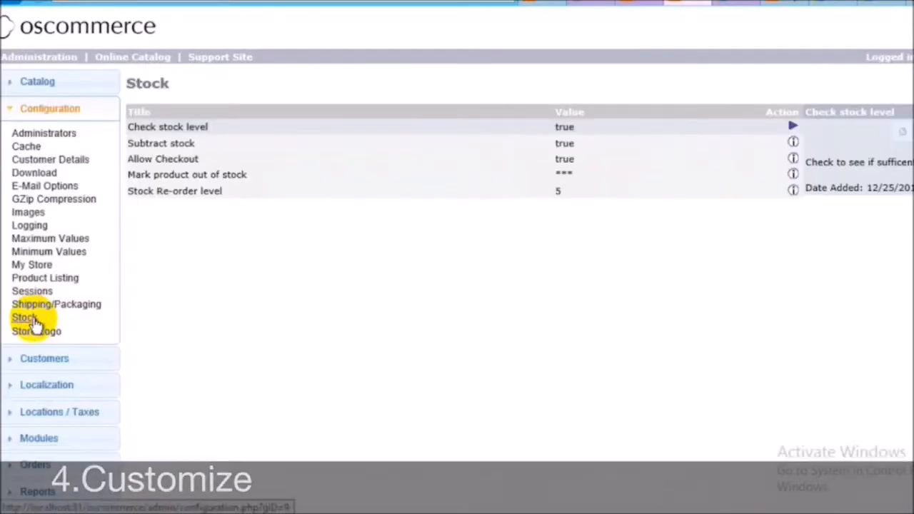
click(28, 331)
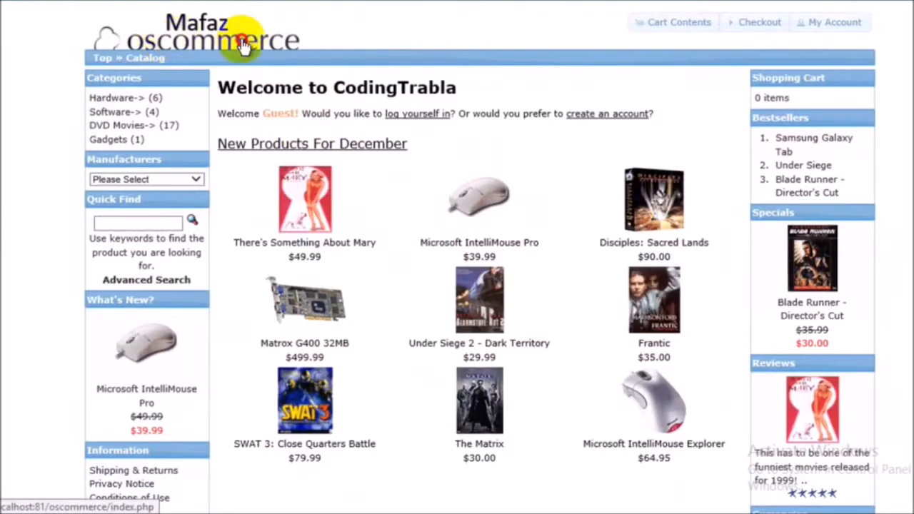
Open the customer account registration from the CodingTrabla storefront.
scroll(421, 41, down, 2)
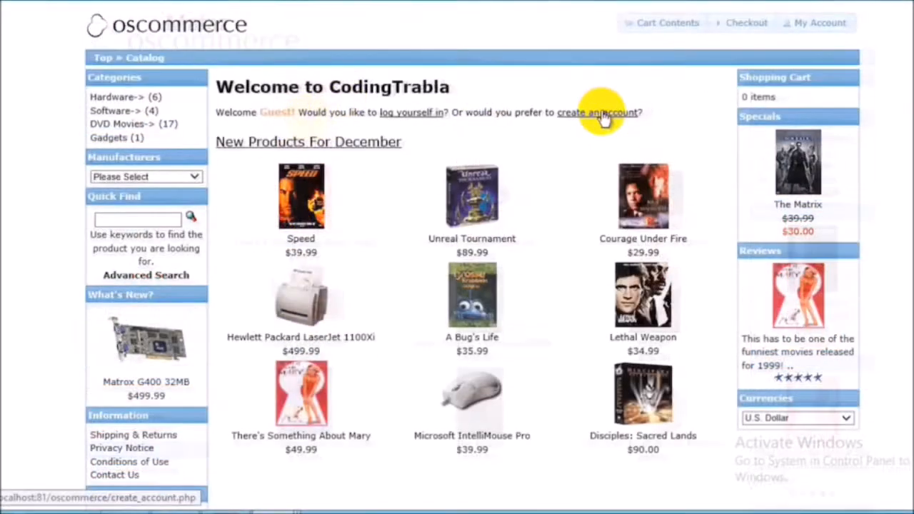
click(602, 116)
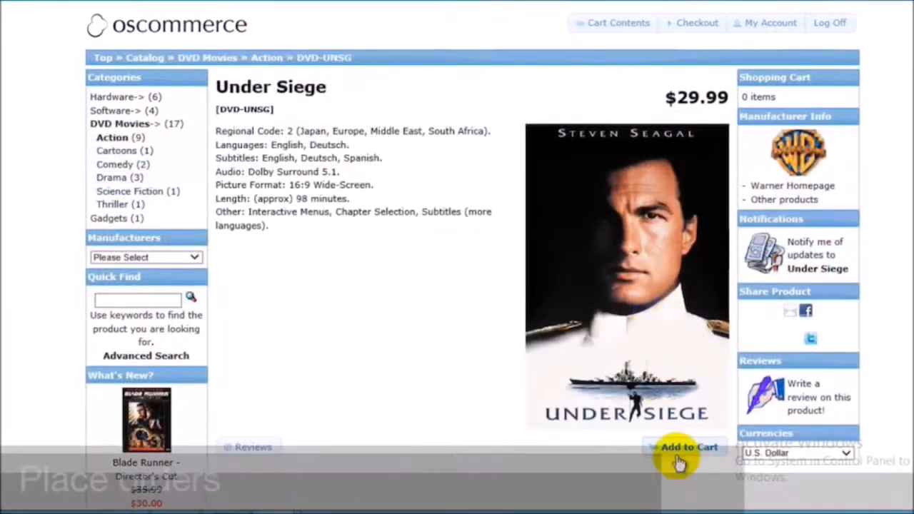
Order one Under Siege DVD with Cash on Delivery and the comment "Add Gift card with the order.".
click(662, 450)
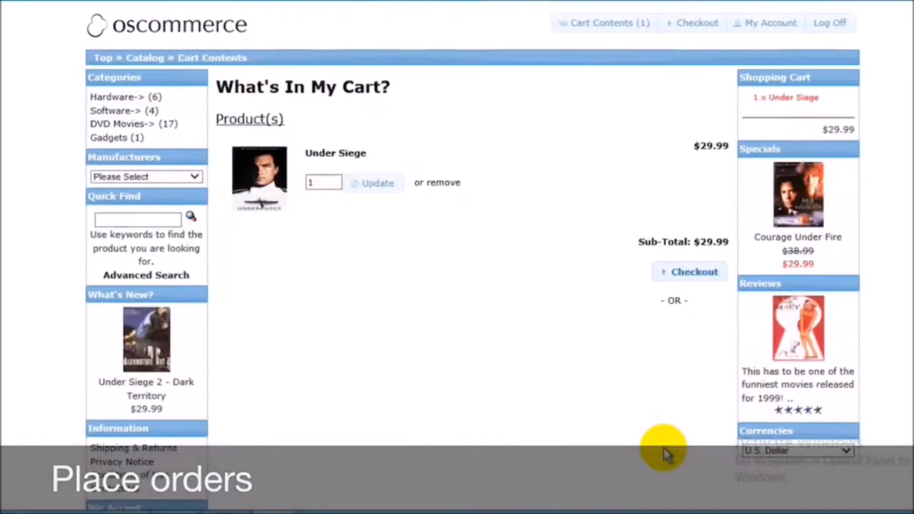
click(680, 272)
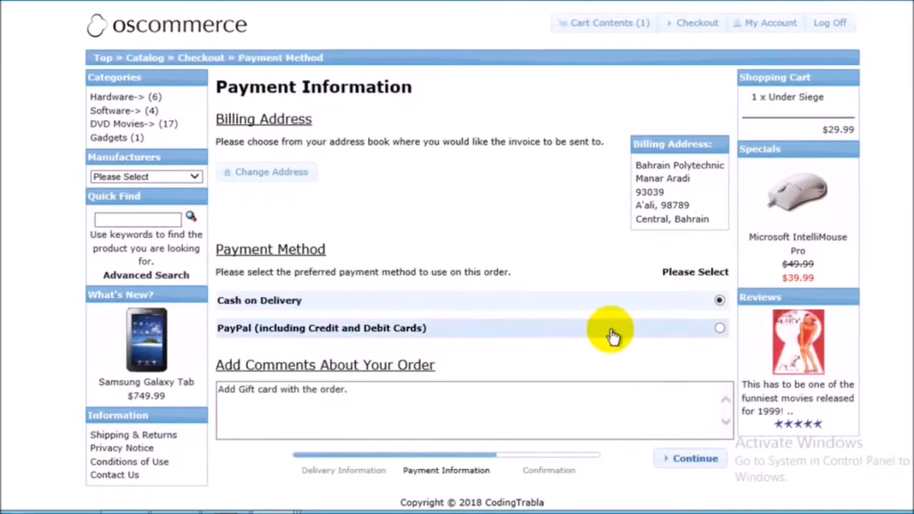
scroll(403, 276, down, 2)
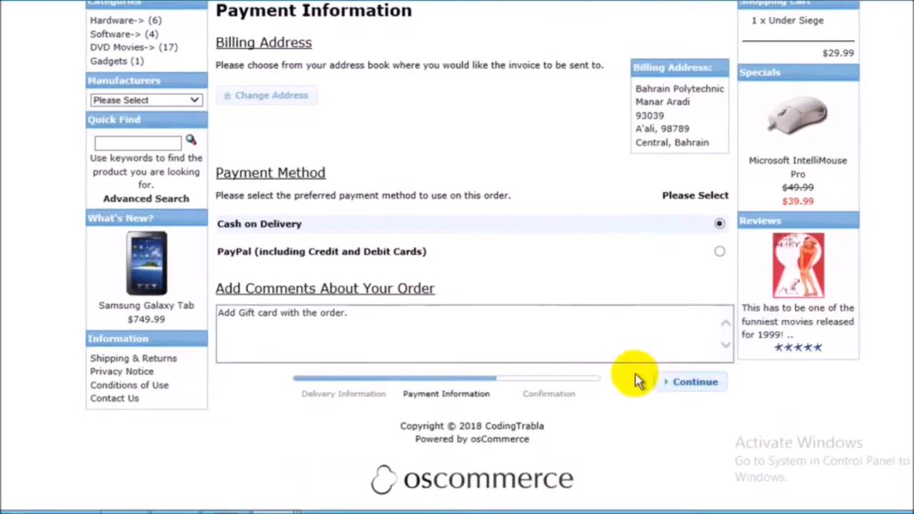
click(695, 384)
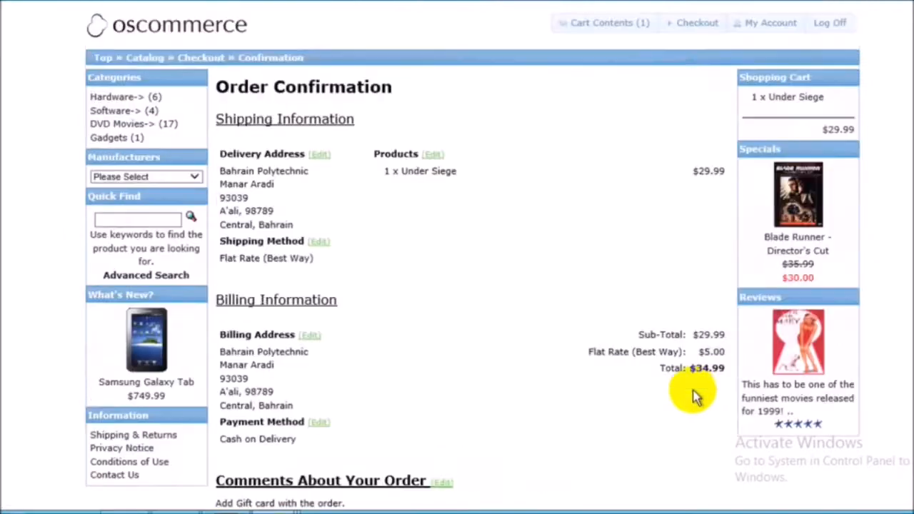
scroll(531, 336, down, 4)
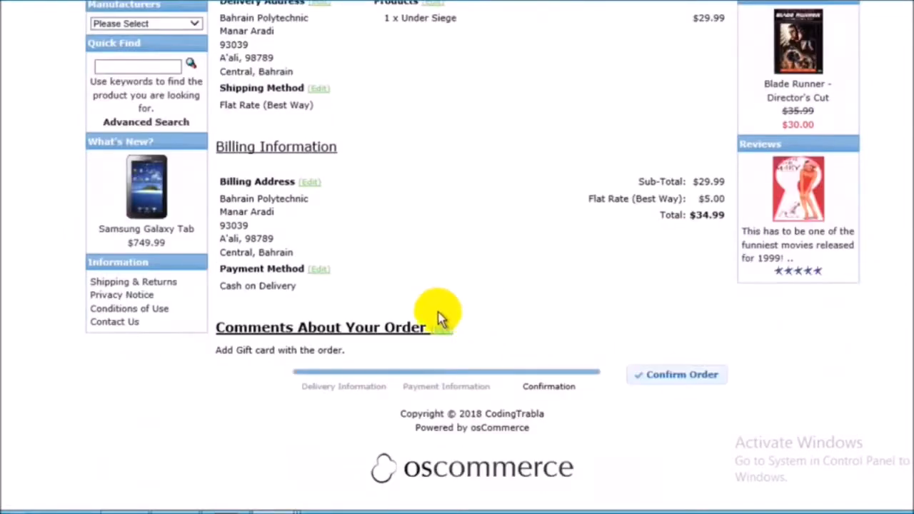
click(686, 376)
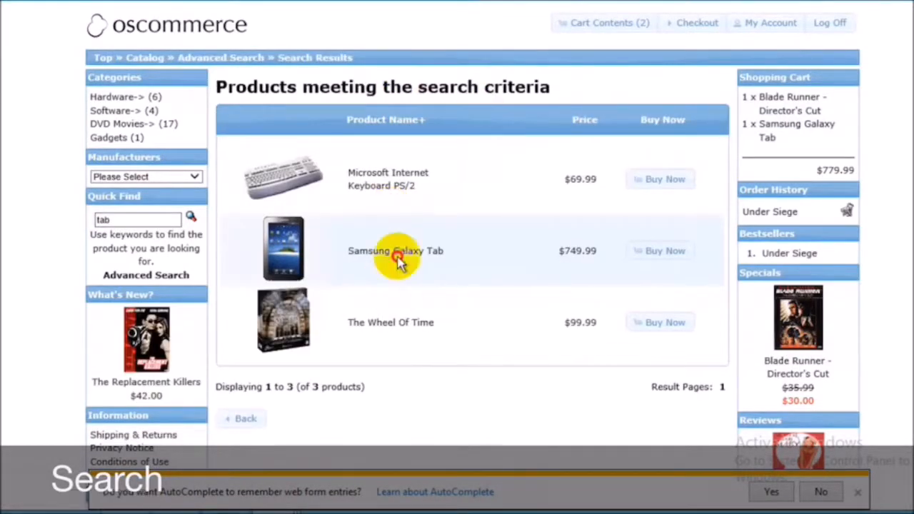
Open the Samsung Galaxy Tab from the search results for "tab" and look over its product page.
drag(398, 258, 263, 147)
scroll(509, 129, down, 2)
scroll(509, 129, up, 2)
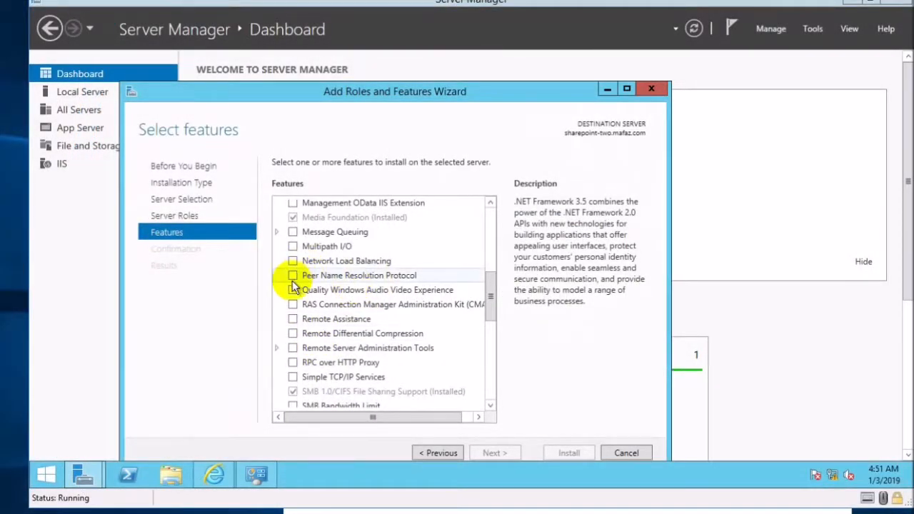
In Server Manager's Add Roles and Features Wizard, select Network Load Balancing with its administration tools and enable automatic restart of the destination server.
click(293, 261)
click(438, 397)
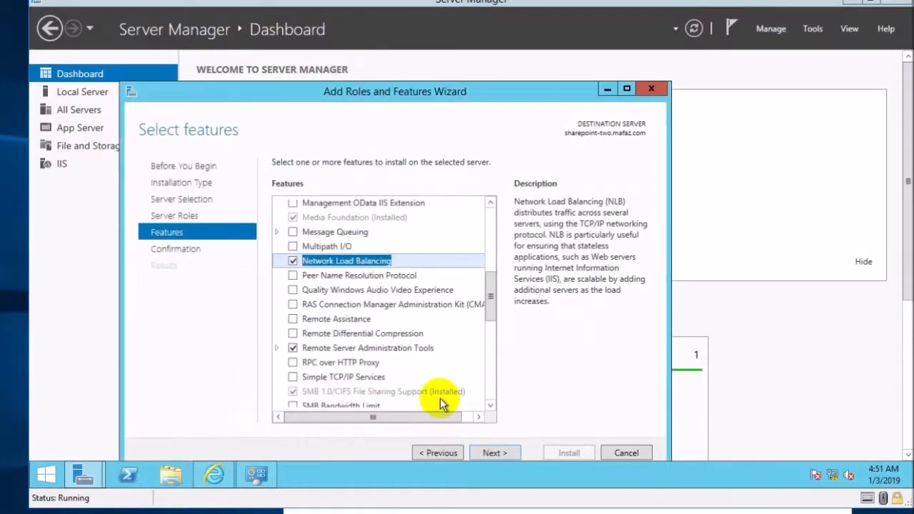
click(495, 454)
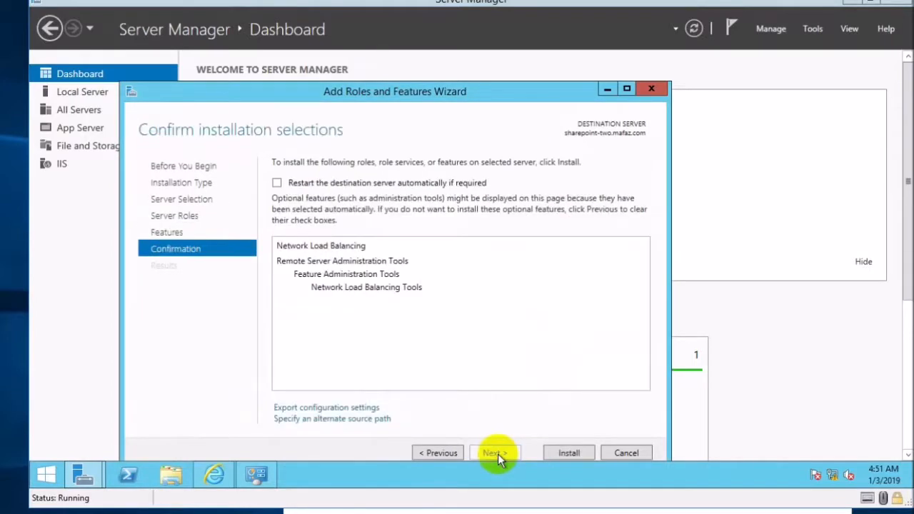
click(365, 183)
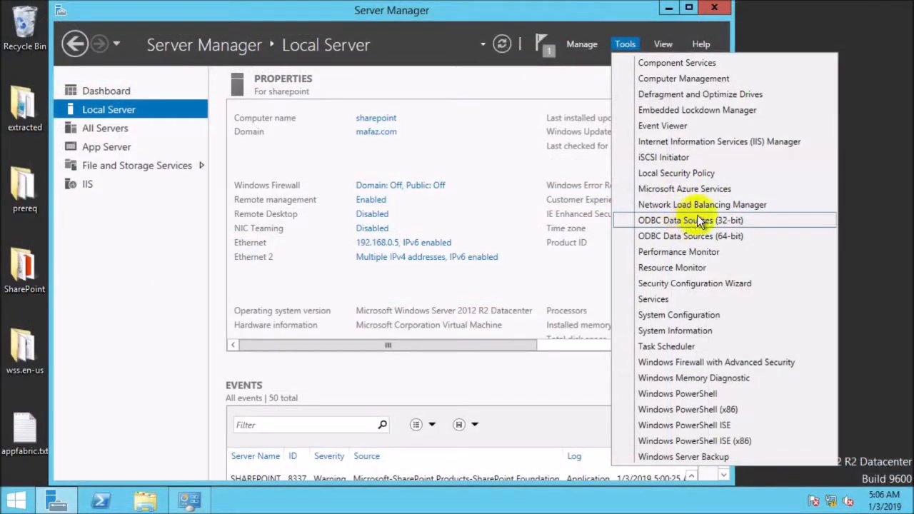
In Network Load Balancing Manager, start a new cluster connected to the host sharepoint through its Ethernet 2 interface.
click(700, 209)
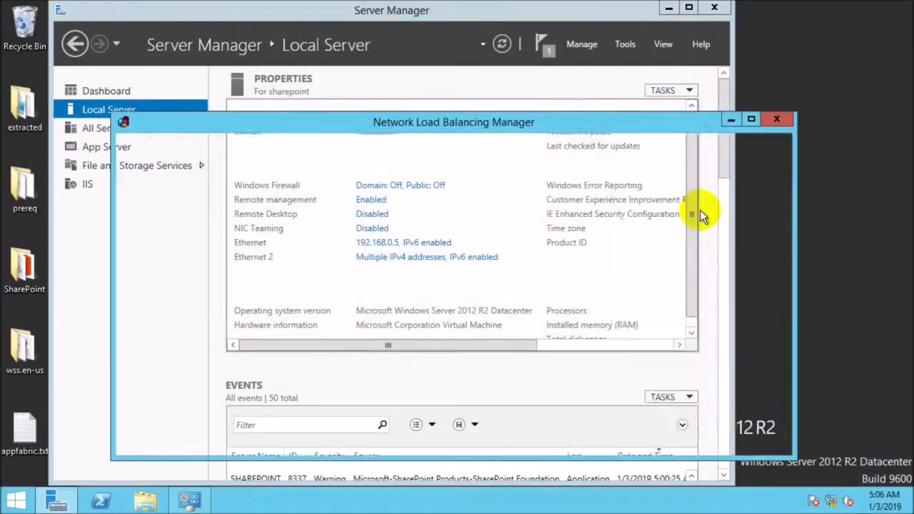
right_click(240, 156)
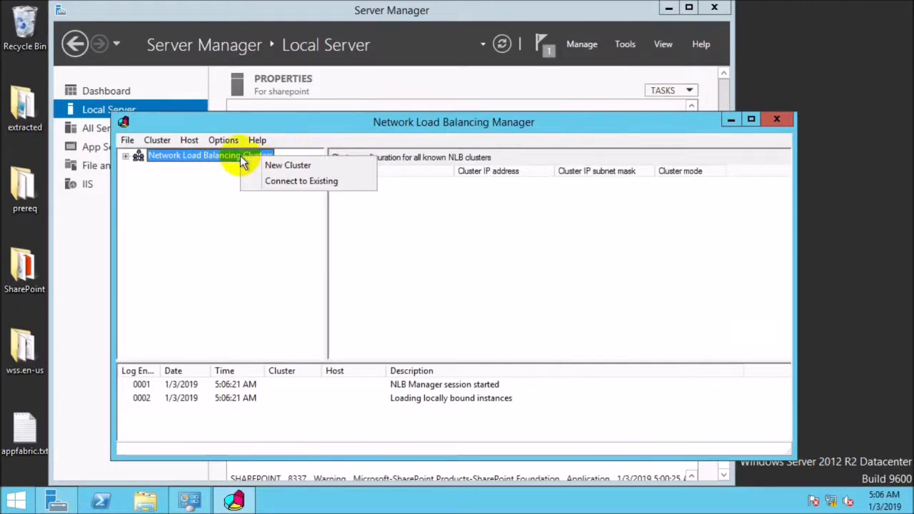
click(301, 167)
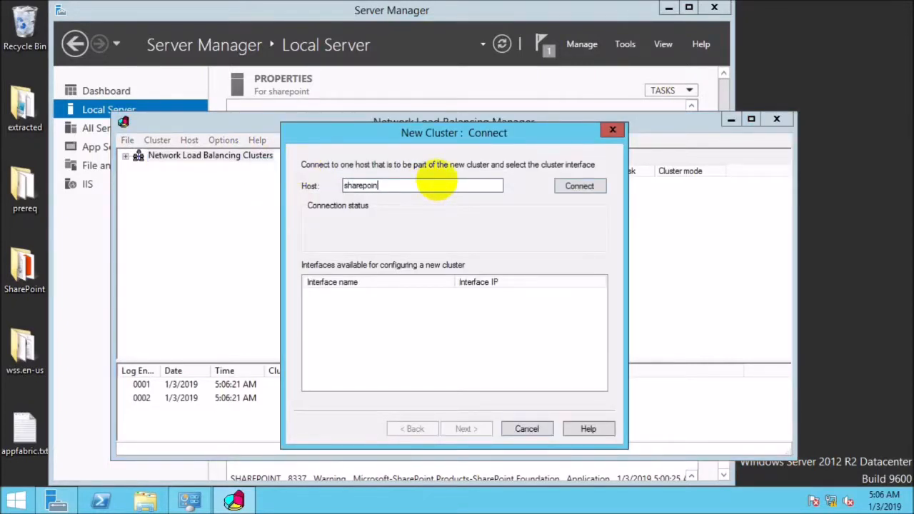
key(Return)
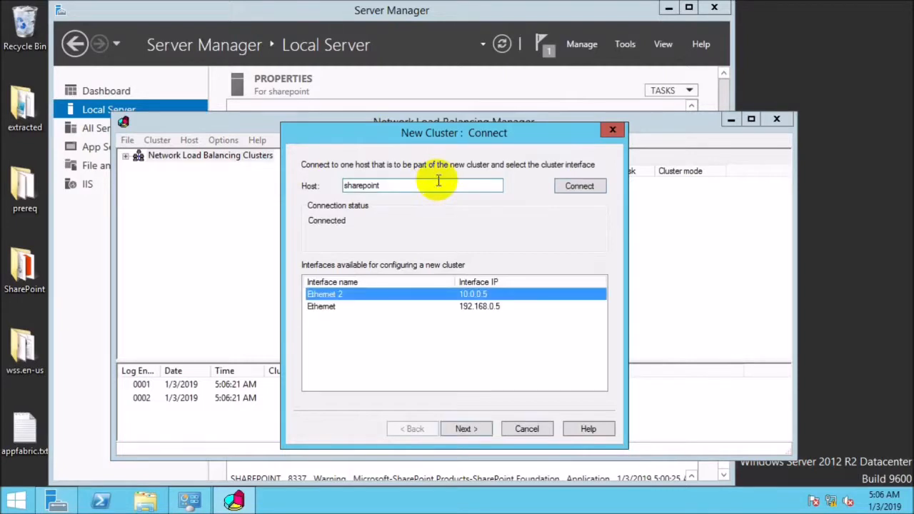
click(475, 429)
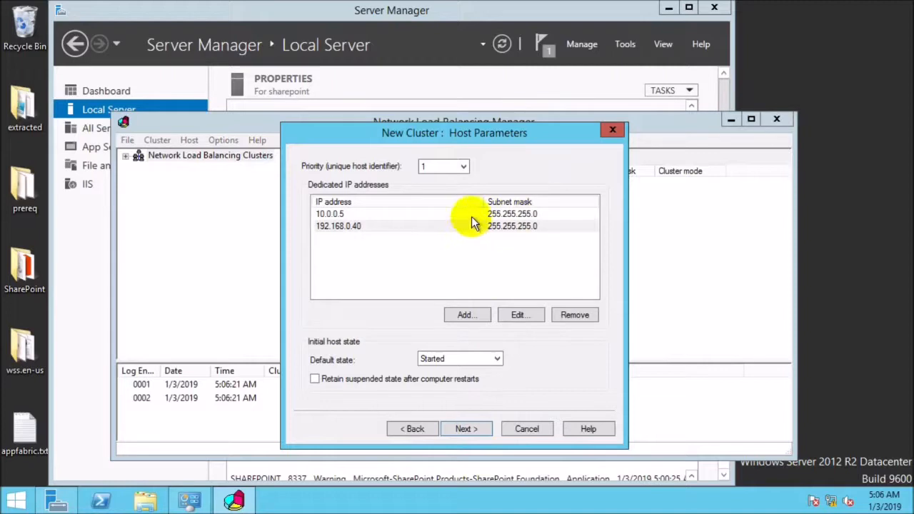
Give the new cluster the IPv4 address 192.168.0.50, create it, and start adding another host to it.
click(472, 214)
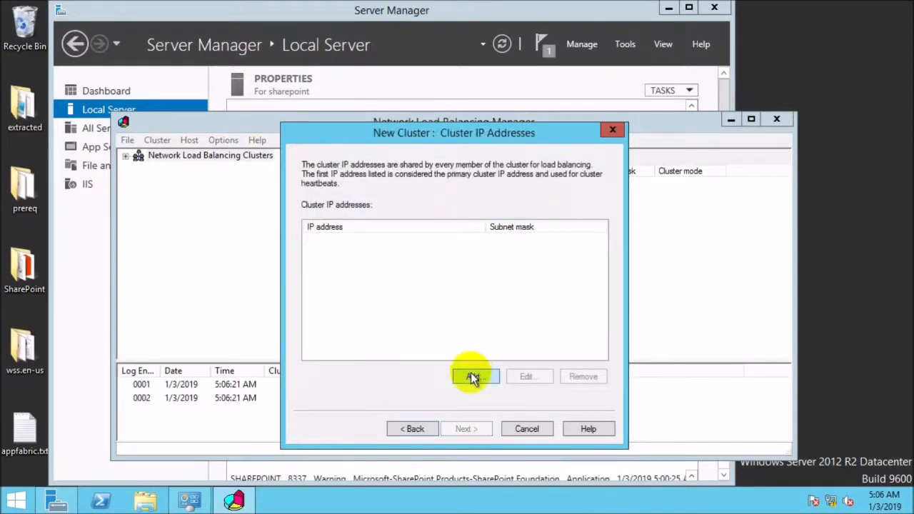
click(473, 377)
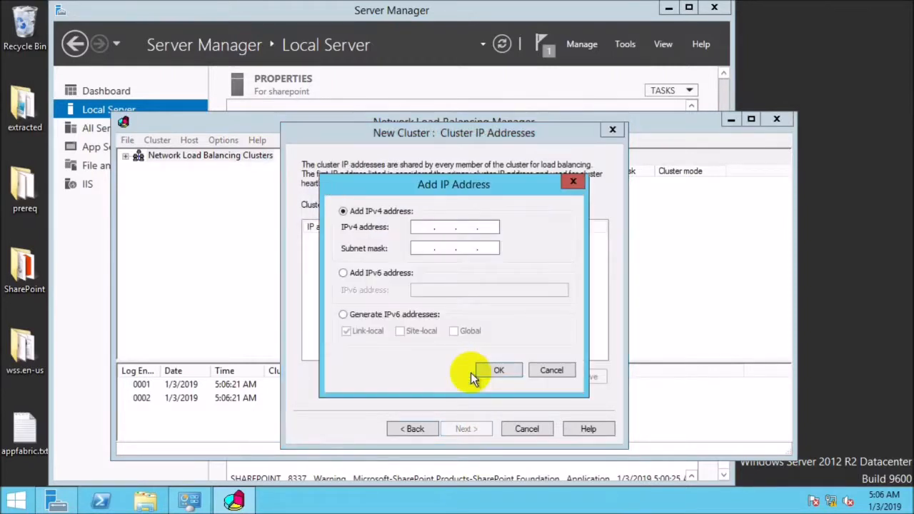
text(192.168.0.50)
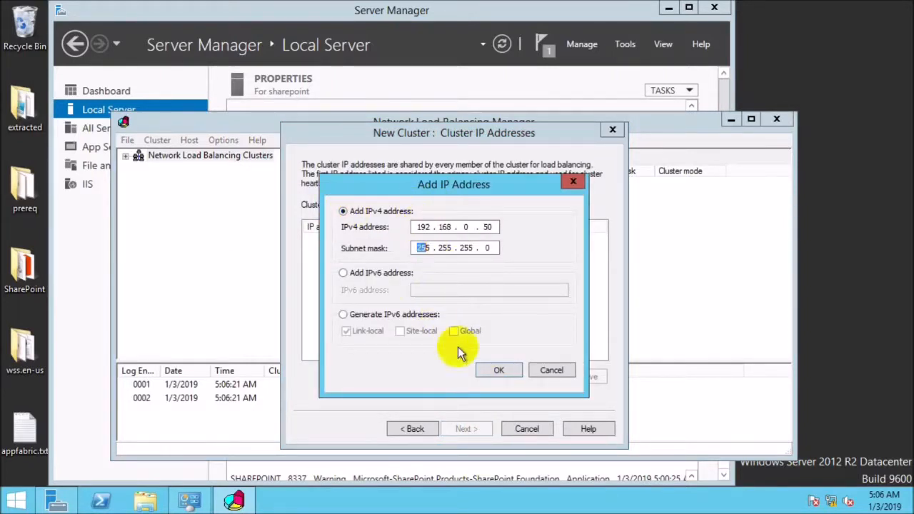
click(514, 377)
click(10, 92)
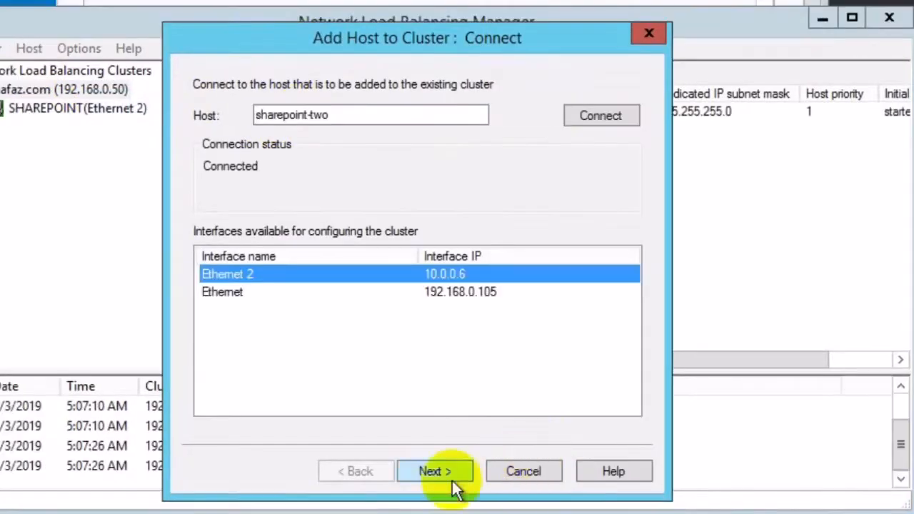
click(436, 480)
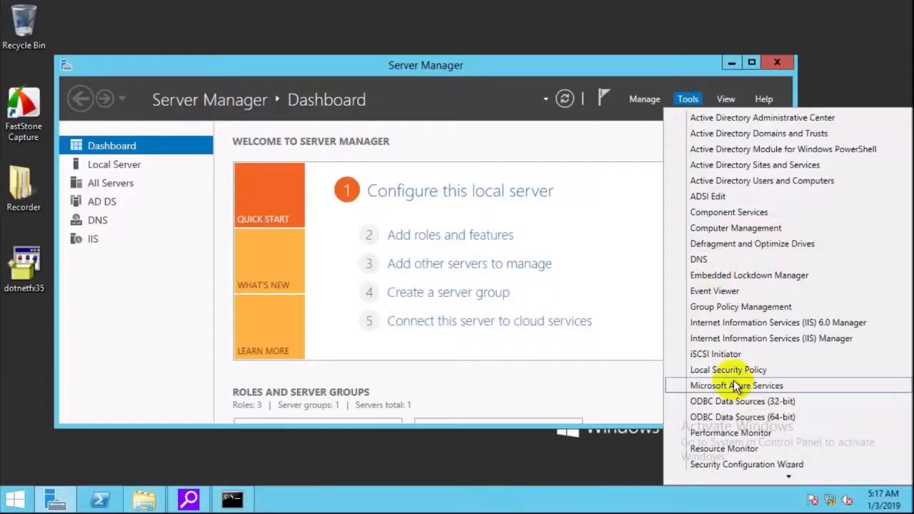
In DNS Manager, add a host record named sp with IP address 192.168.0.50 to the mafaz.com forward lookup zone.
scroll(726, 376, down, 2)
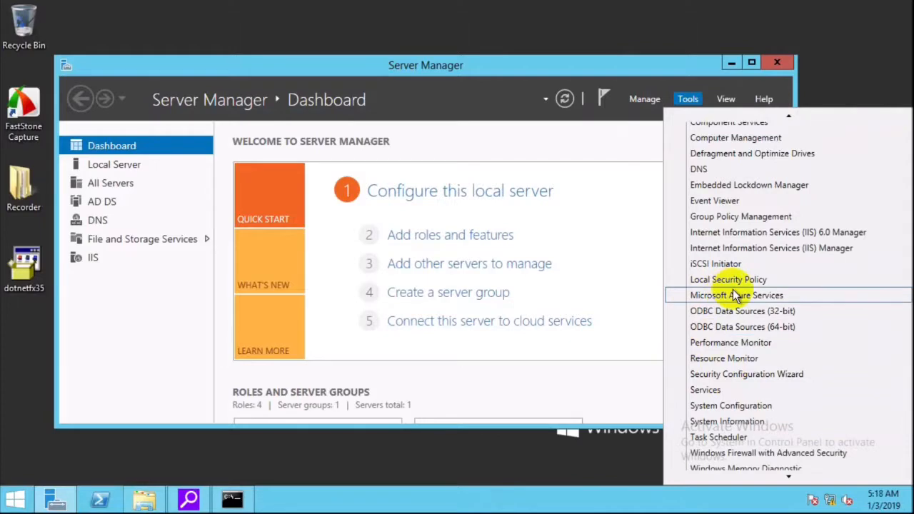
scroll(735, 296, up, 2)
click(699, 260)
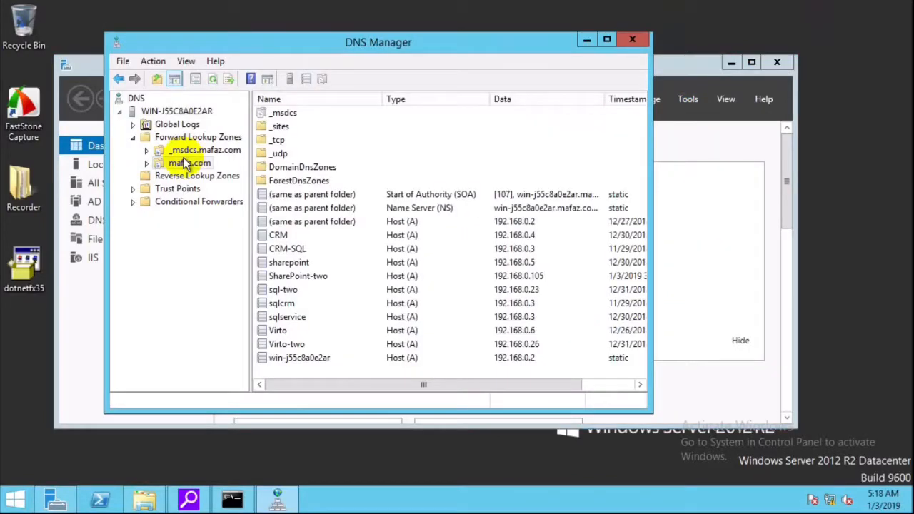
right_click(187, 164)
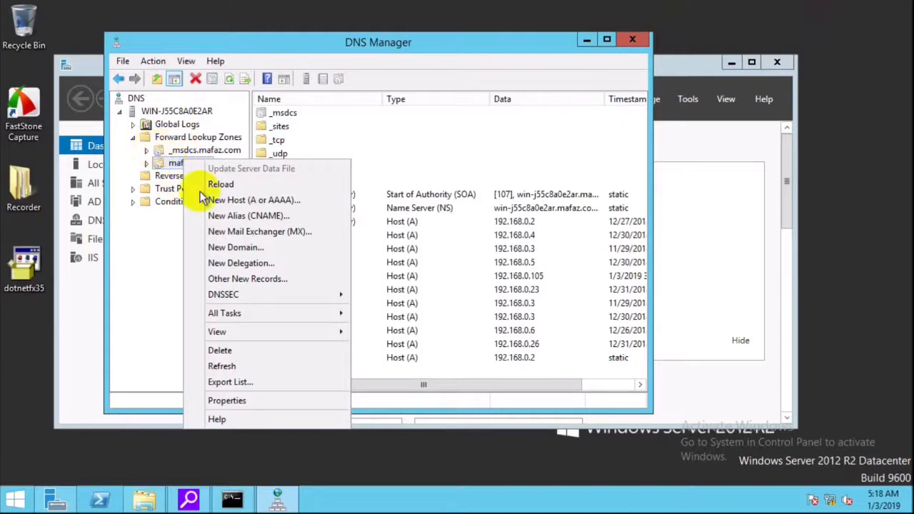
click(255, 200)
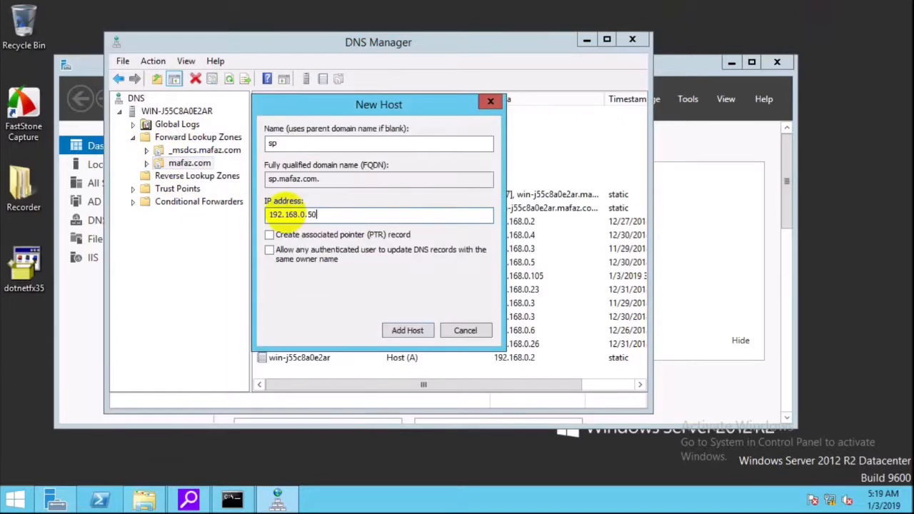
click(404, 330)
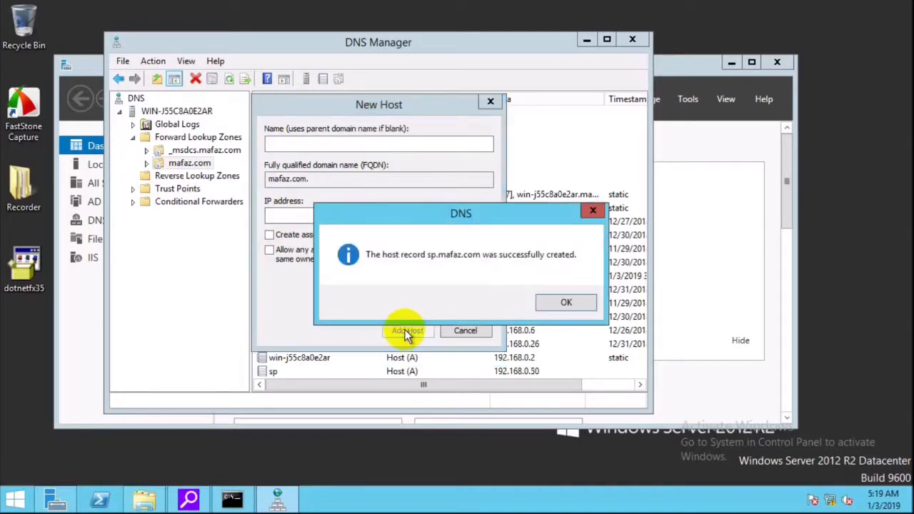
click(565, 302)
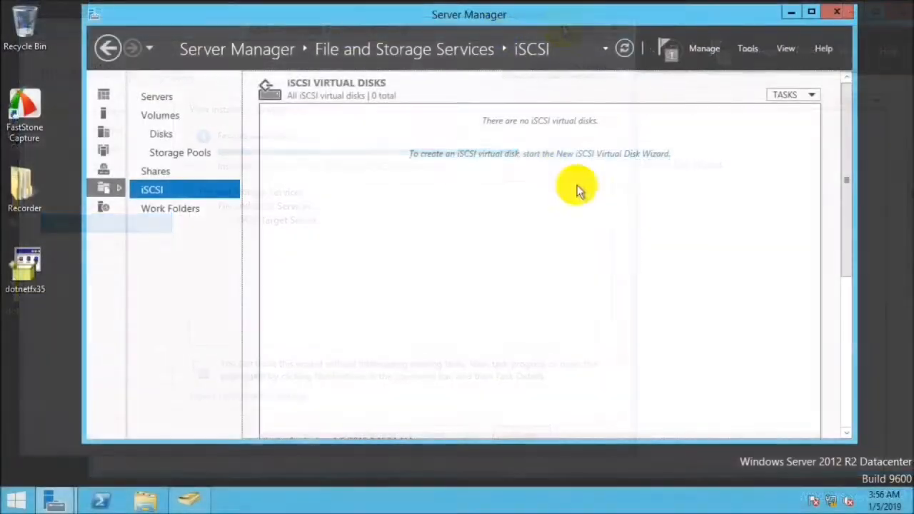
Define a new iSCSI virtual disk named vhd1 as a 15 GB dynamically expanding disk with a new target named vhd1-tg.
click(521, 153)
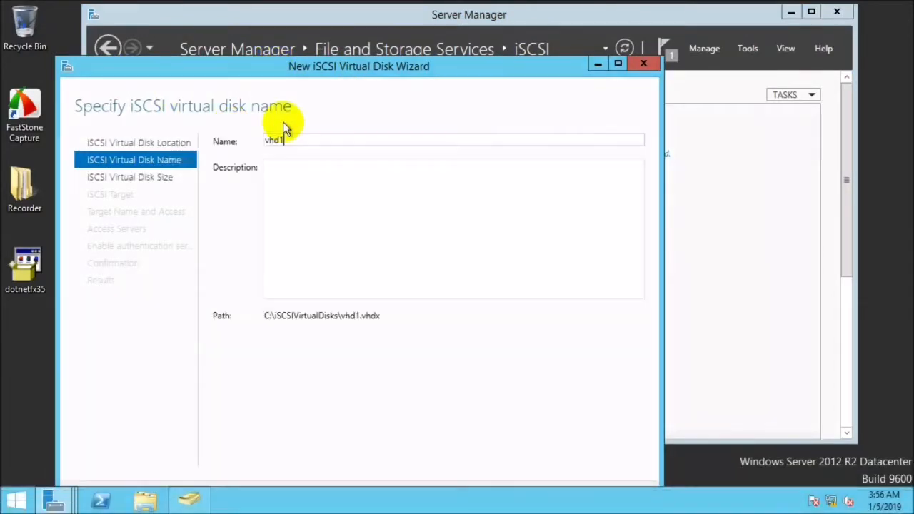
click(125, 178)
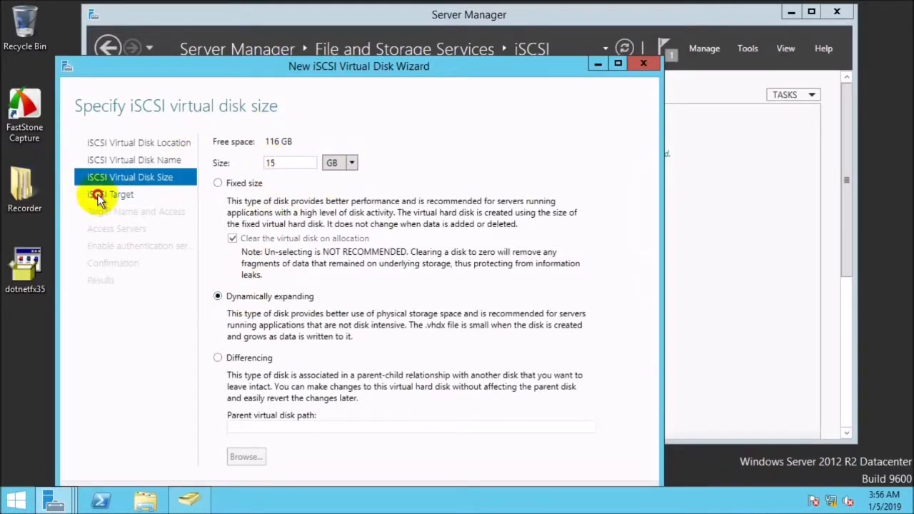
click(99, 195)
click(137, 212)
click(137, 230)
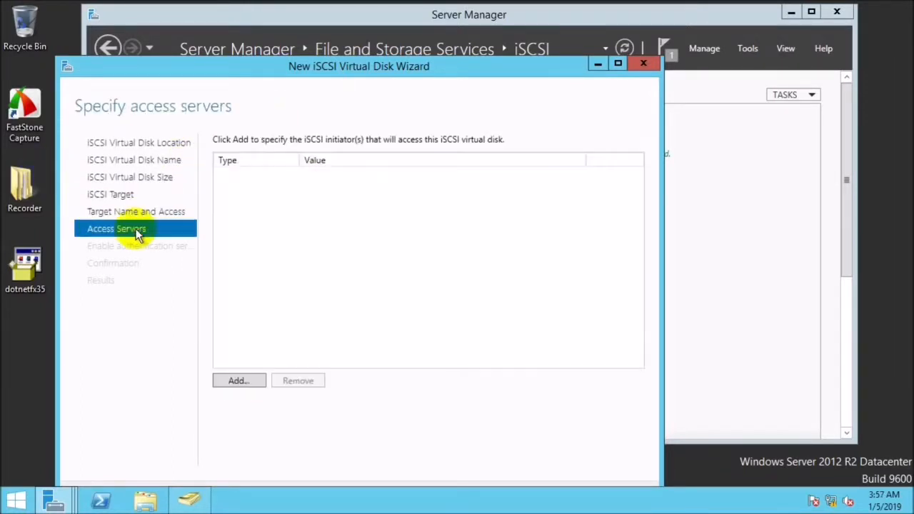
Add SQL-FAILOVER.mafaz.com and sqlservice.mafaz.com as access servers for the vhd1 target and create the virtual disk.
click(236, 381)
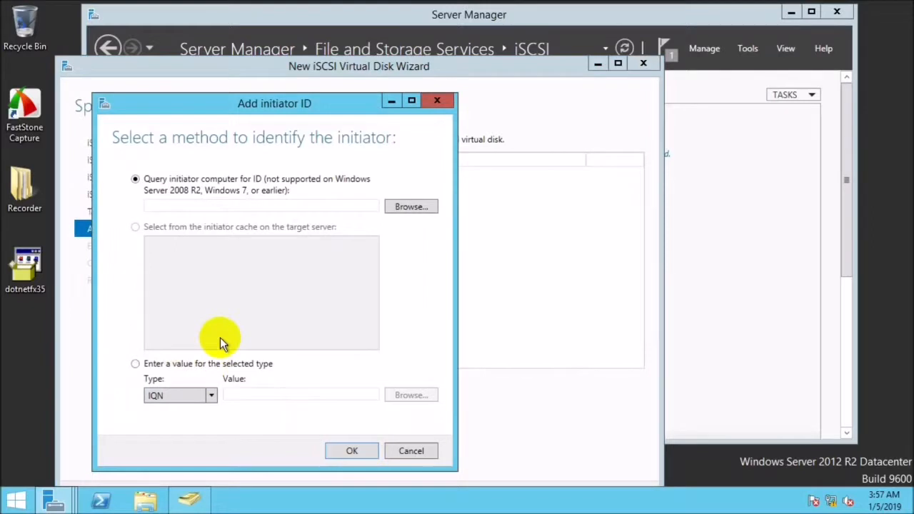
click(411, 207)
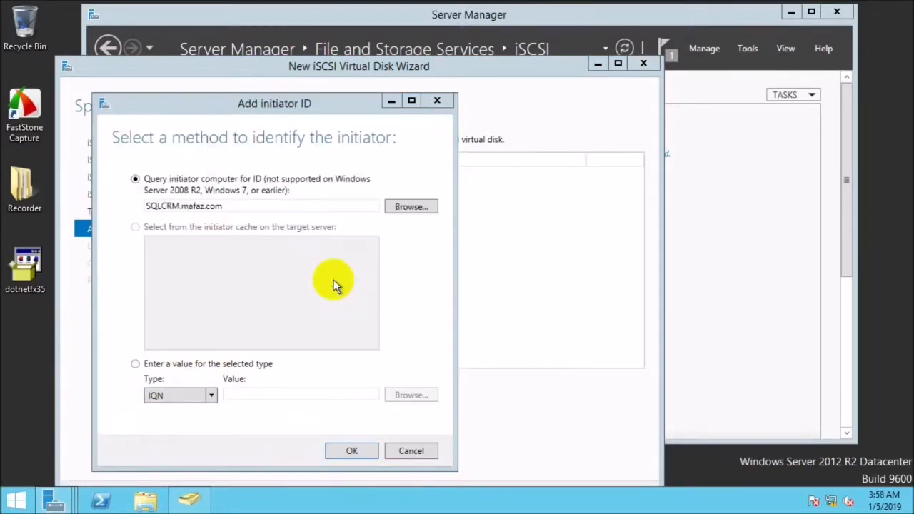
click(352, 450)
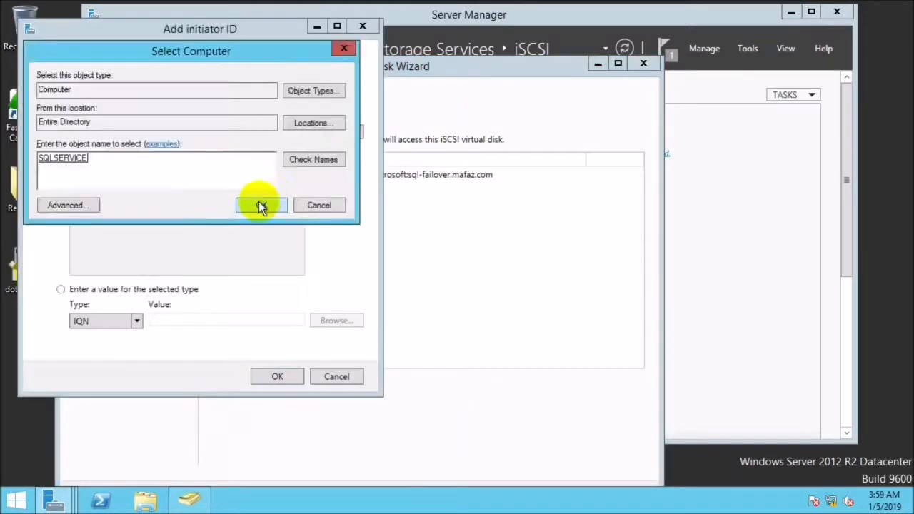
click(260, 205)
click(273, 375)
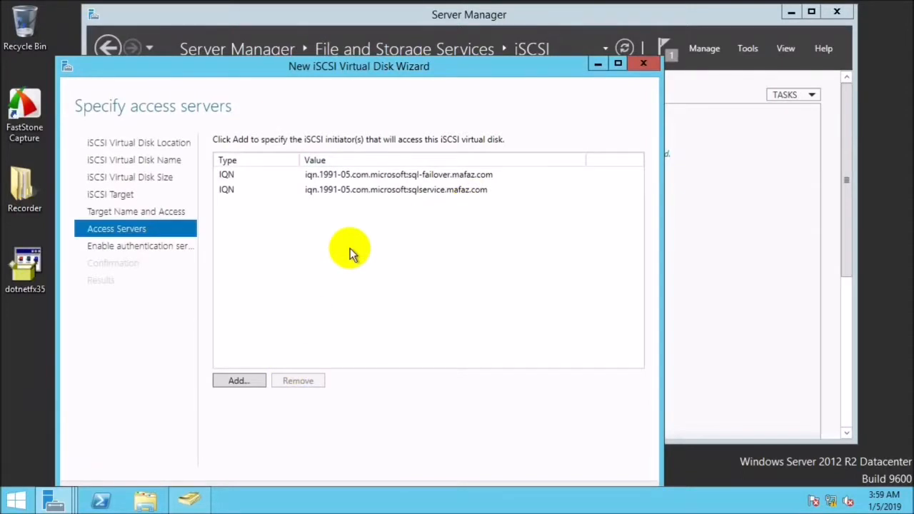
drag(349, 66, 358, 37)
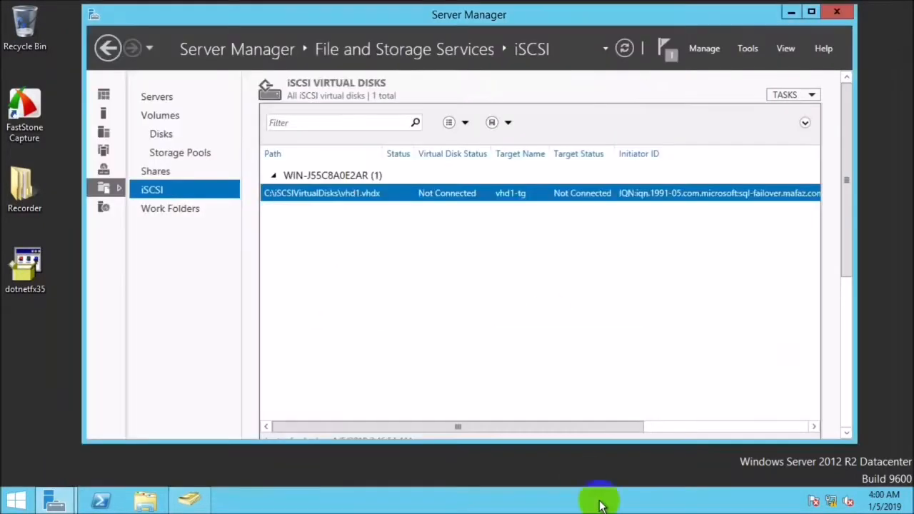
Start a second iSCSI virtual disk and set it to a 30 GB dynamically expanding disk.
right_click(443, 220)
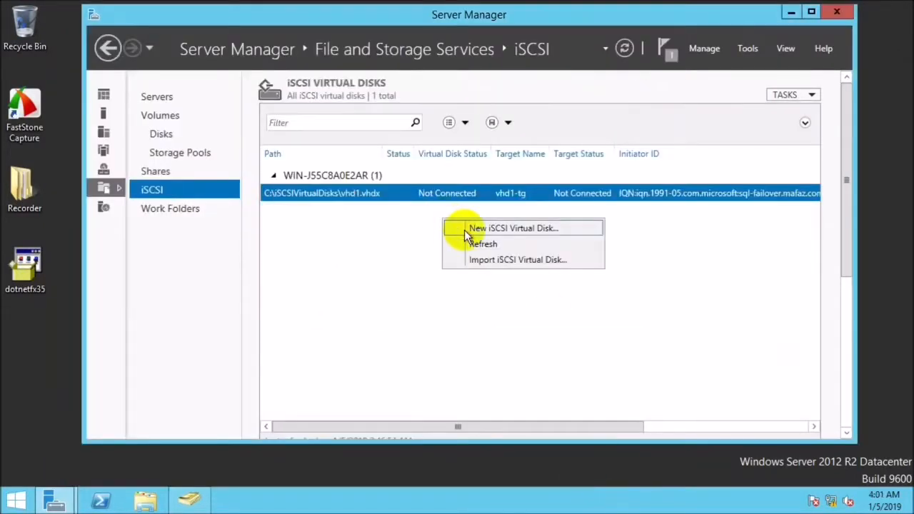
click(464, 230)
click(173, 160)
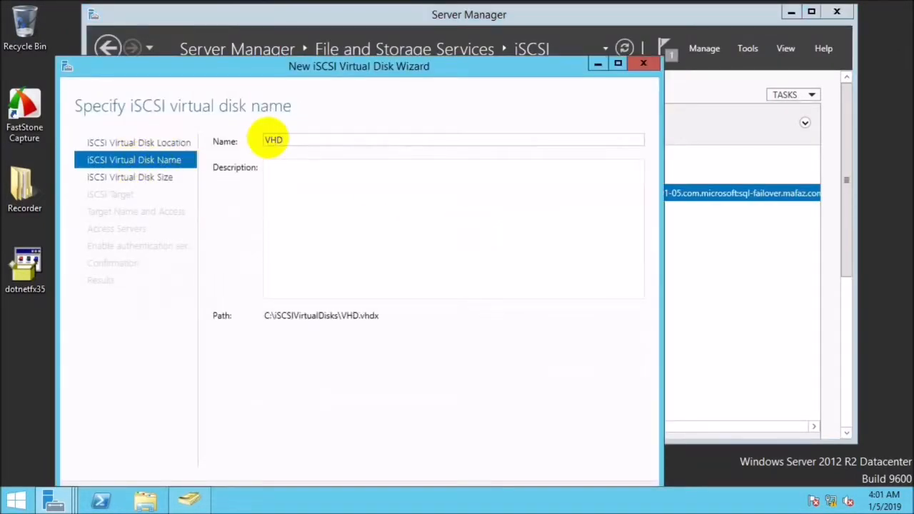
click(158, 179)
click(278, 164)
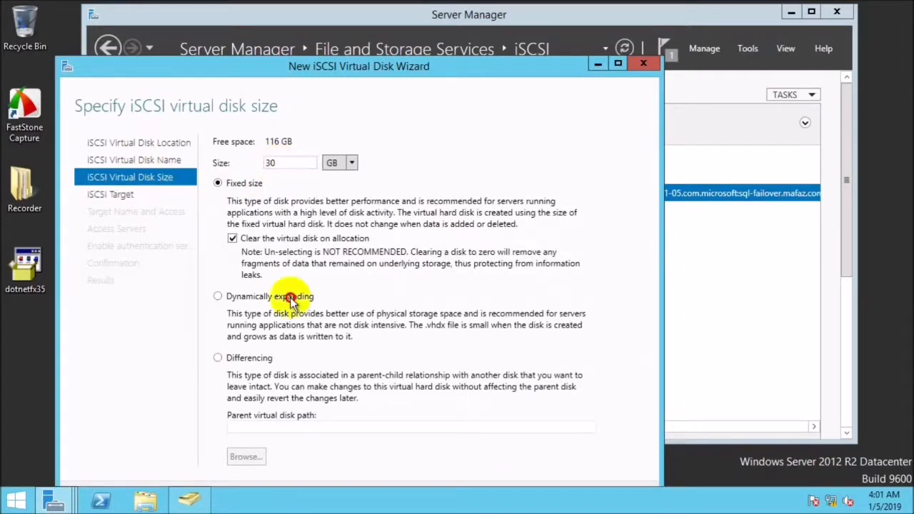
Create a new iSCSI target named vhd2-TG and add its access server from the target server's initiator cache.
click(134, 194)
click(225, 389)
click(118, 214)
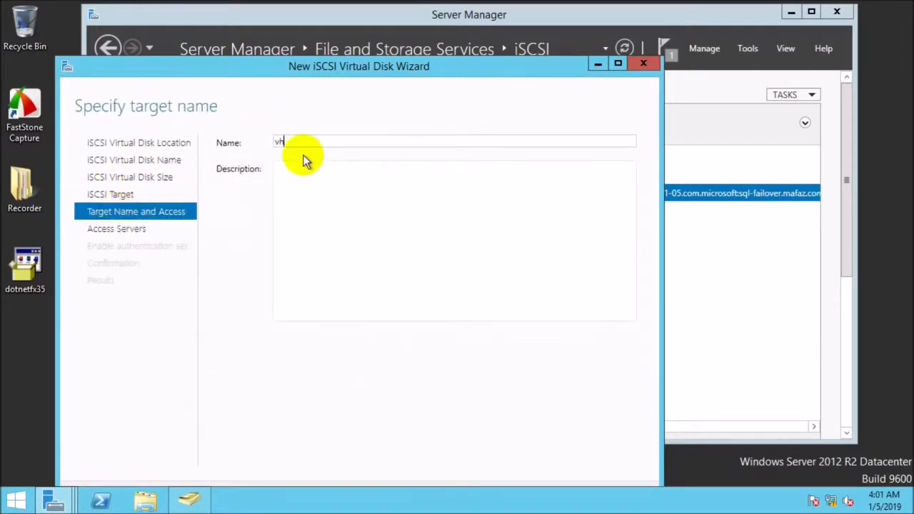
text(vhd2-TG)
click(117, 229)
click(246, 379)
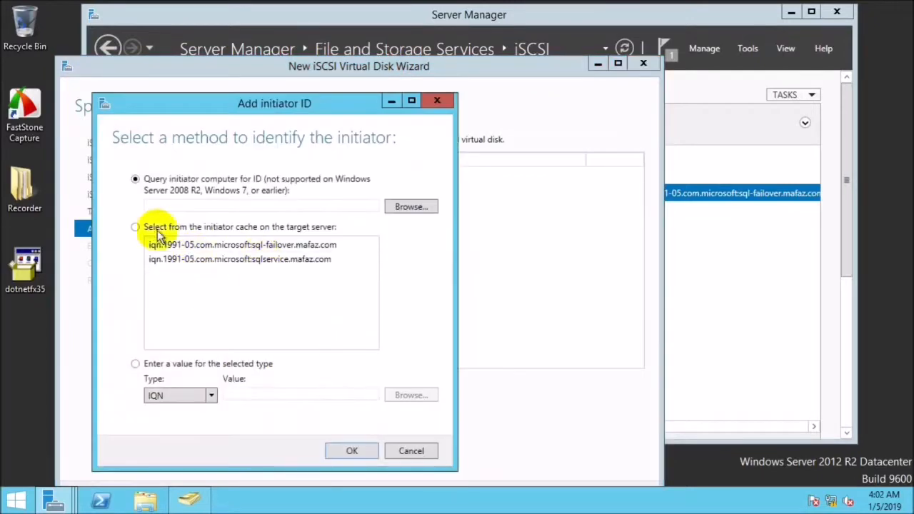
click(353, 450)
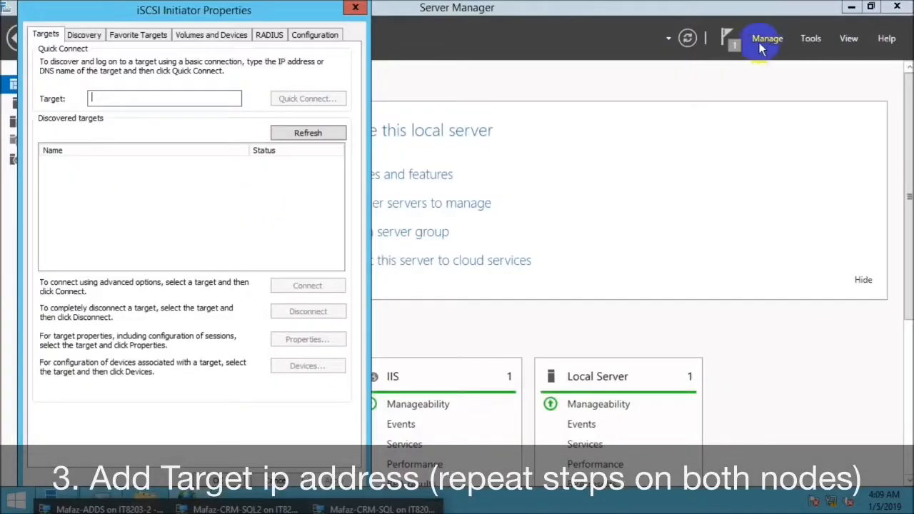
In the iSCSI Initiator, quick connect to target 192.168.0.2 and connect both the vhd1 and vhd2 targets.
click(205, 98)
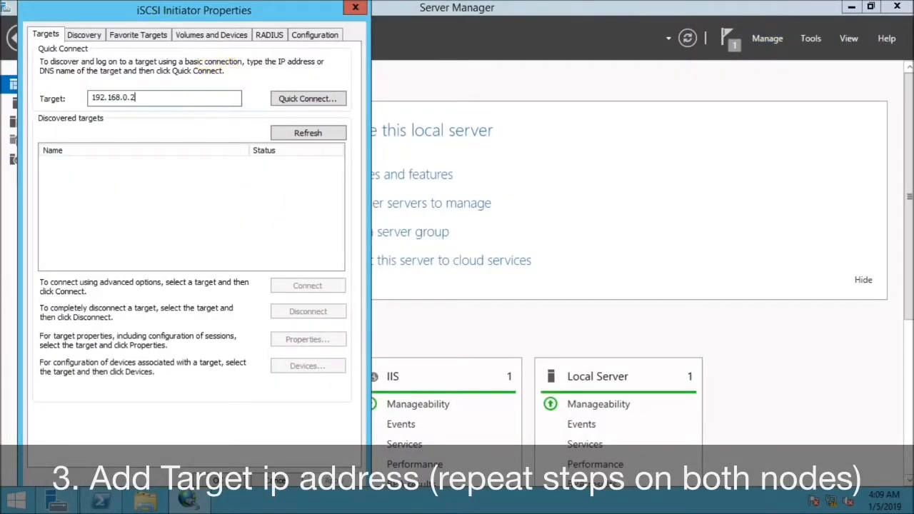
click(288, 100)
click(122, 365)
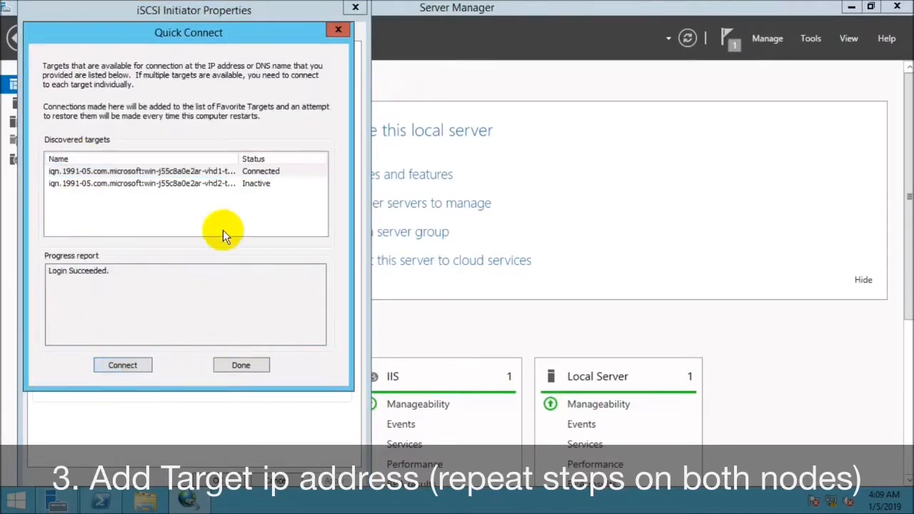
click(239, 366)
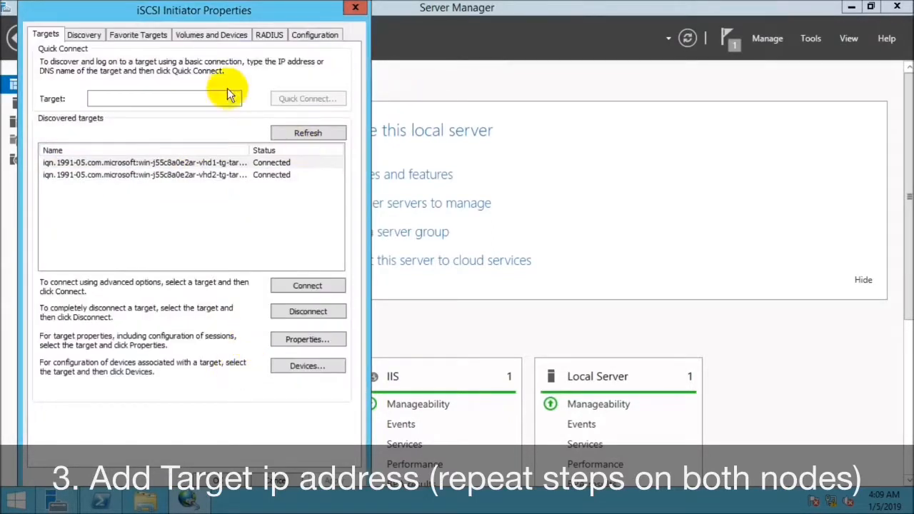
Auto-configure the iSCSI Initiator's volumes and devices and accept the properties.
click(195, 36)
click(308, 269)
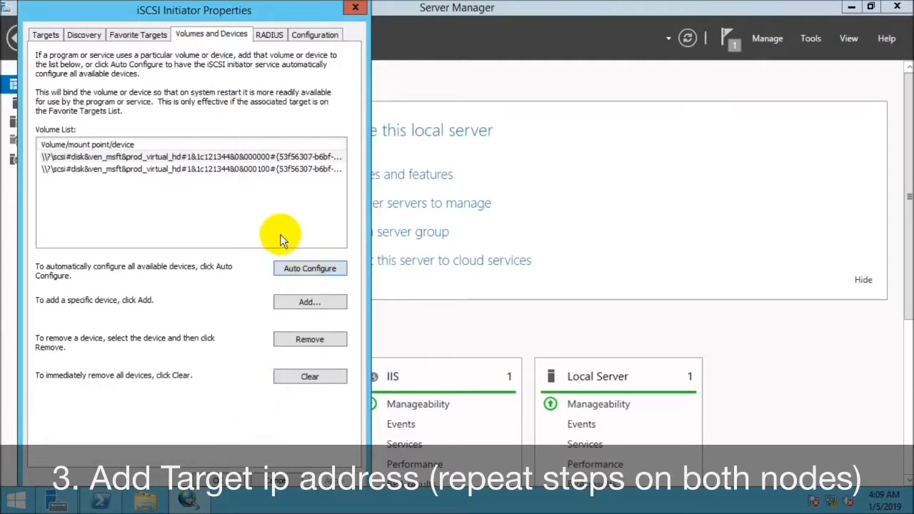
click(236, 471)
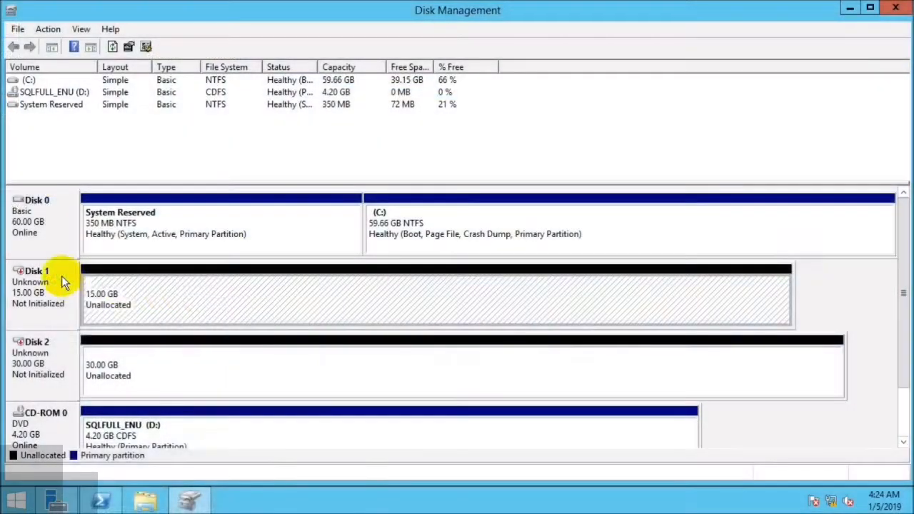
In Disk Management, initialize Disk 1 and Disk 2.
right_click(77, 278)
click(85, 288)
click(492, 333)
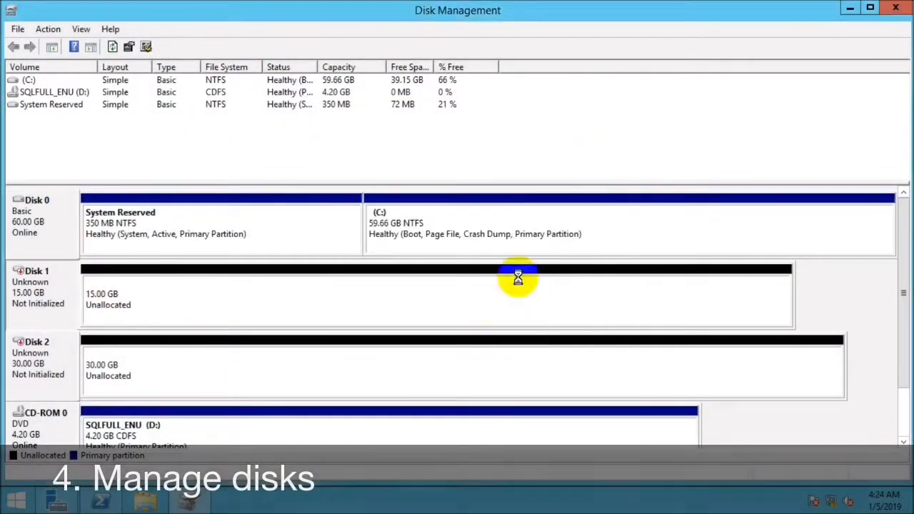
Create a full-size simple volume on Disk 1 with drive letter F, the NTFS file system and the label Quorum.
right_click(97, 280)
click(135, 289)
click(285, 337)
click(286, 337)
click(261, 183)
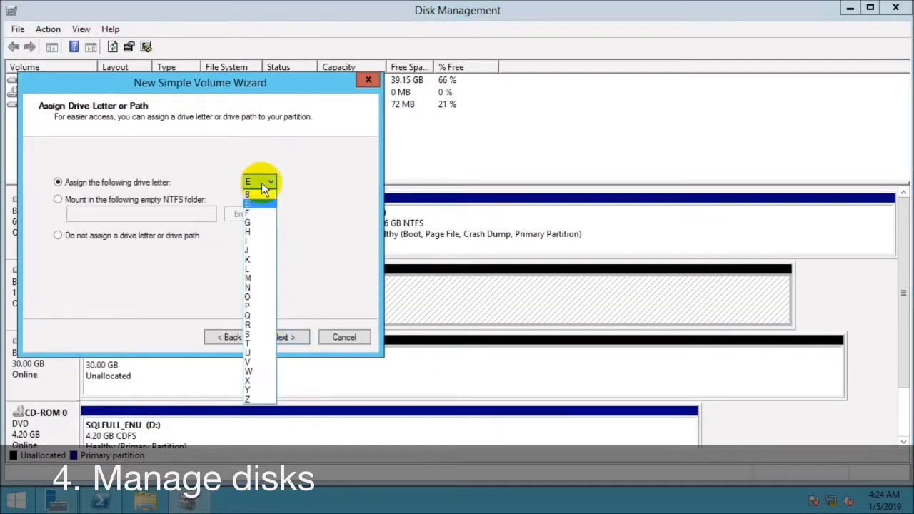
click(257, 213)
click(283, 337)
text(Quorum)
click(283, 337)
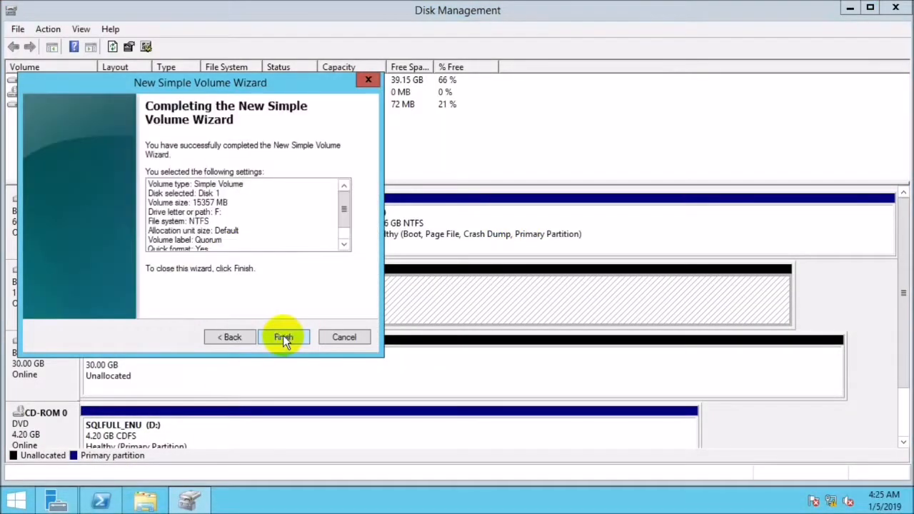
click(283, 337)
Create a full-size NTFS simple volume on Disk 2 with the volume label SQL-D.
right_click(250, 362)
click(271, 370)
click(283, 337)
click(284, 337)
click(269, 183)
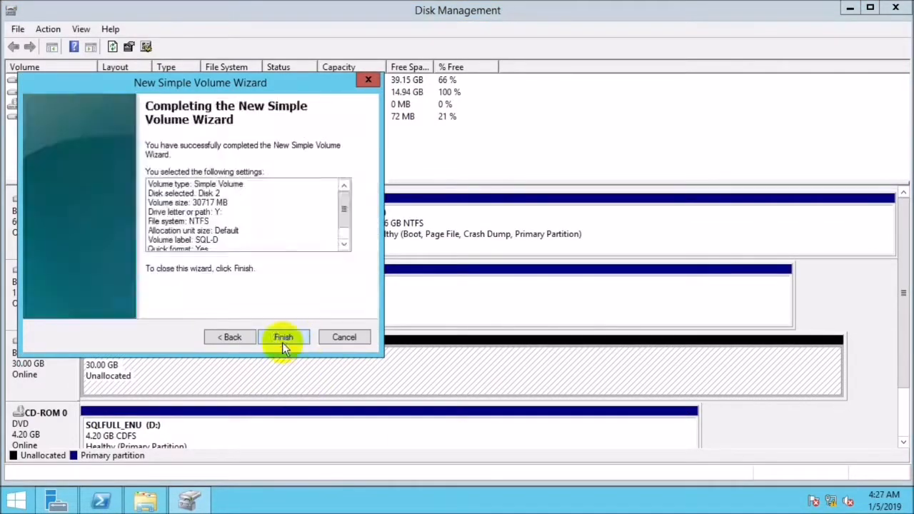
click(284, 337)
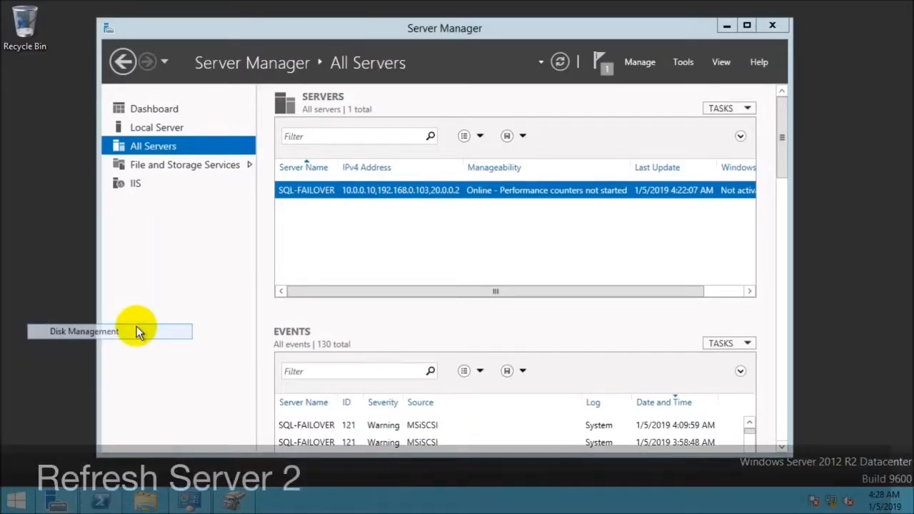
click(408, 7)
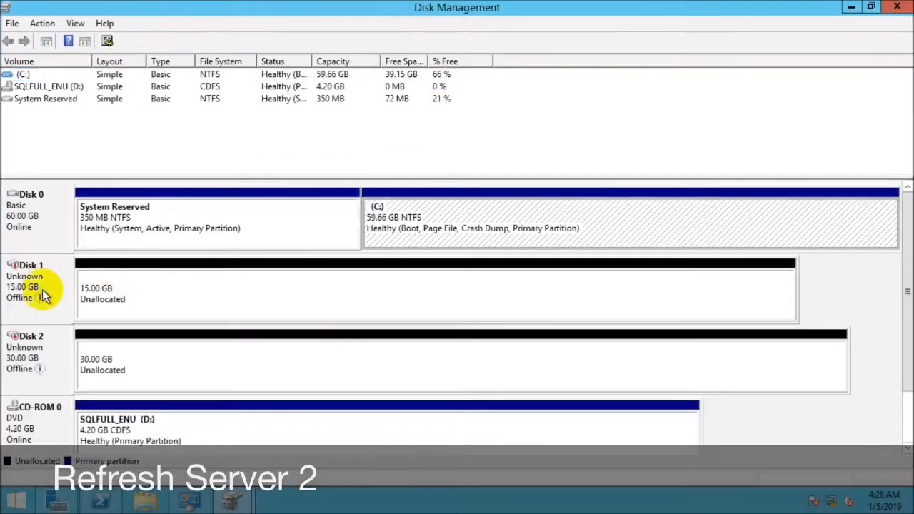
On the second server, refresh Disk Management to load the shared Quorum and SQL-D volumes, and open File Explorer.
click(595, 315)
click(106, 42)
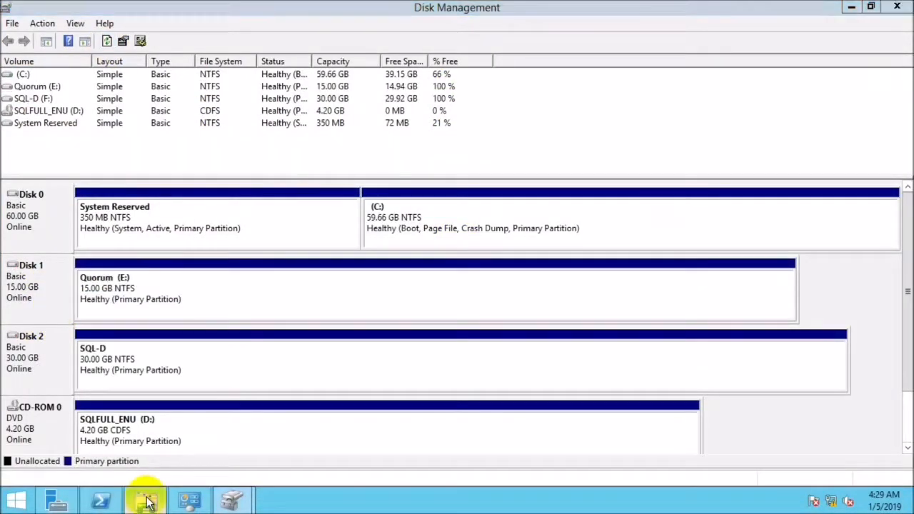
click(146, 502)
click(146, 502)
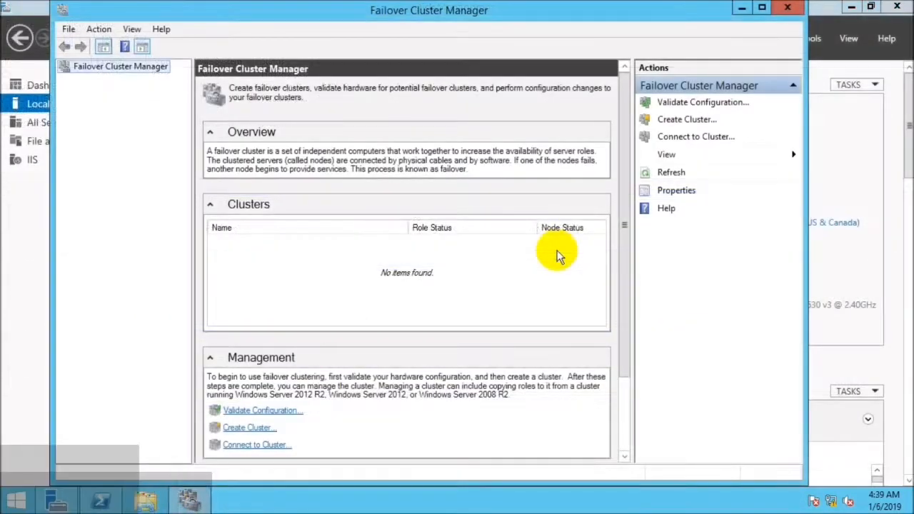
In Failover Cluster Manager, validate the configuration of the selected domain servers by running all tests.
click(654, 102)
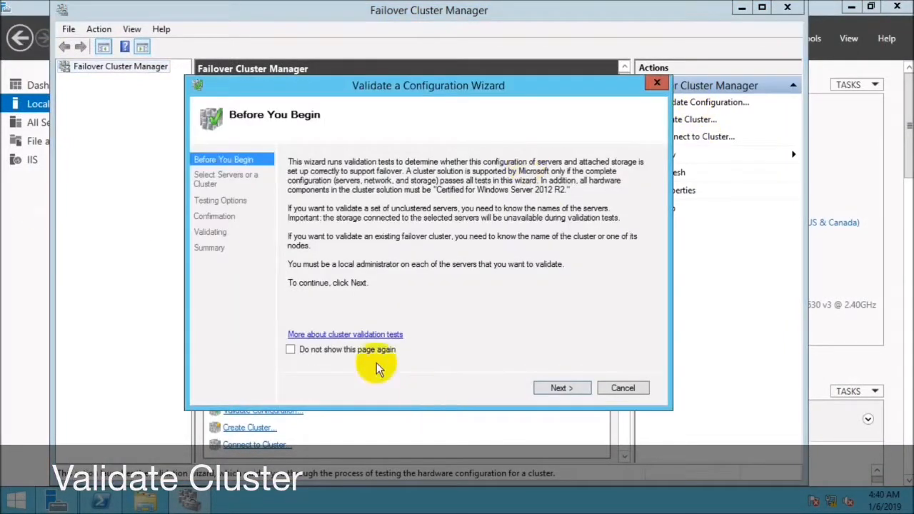
click(564, 391)
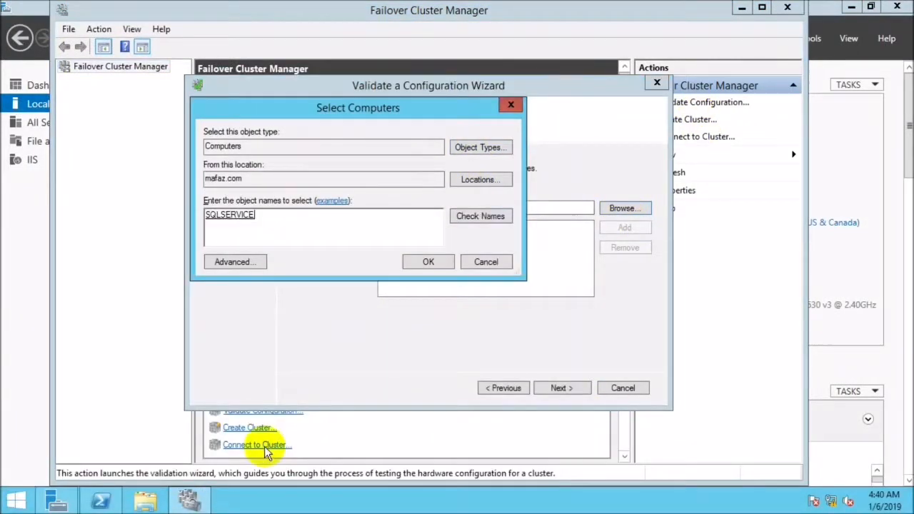
click(432, 261)
click(565, 389)
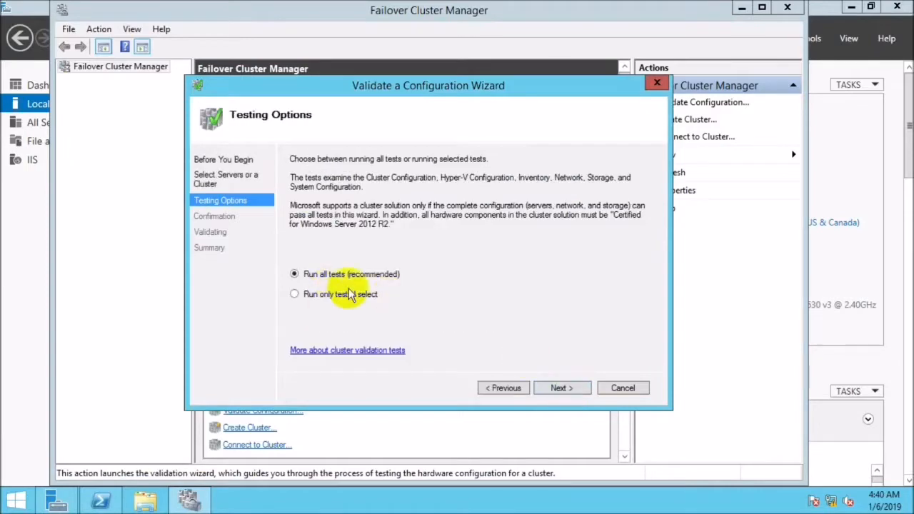
click(557, 385)
click(557, 388)
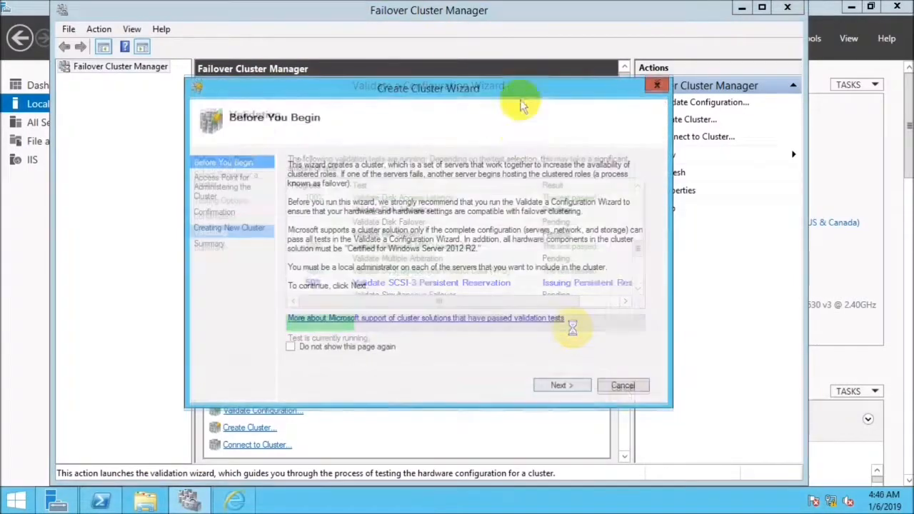
Create a failover cluster named SQL-CLUSTER with IP address 192.168.0.251 and finish the wizard.
click(559, 385)
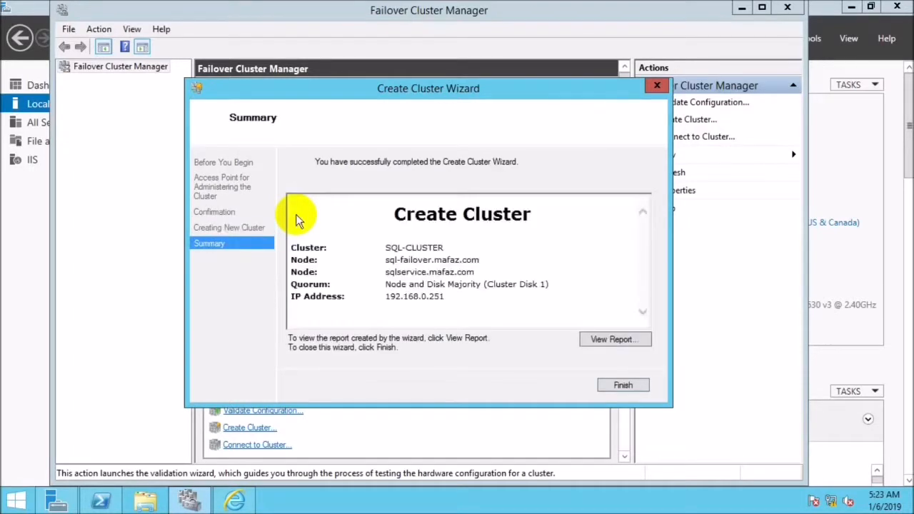
click(620, 382)
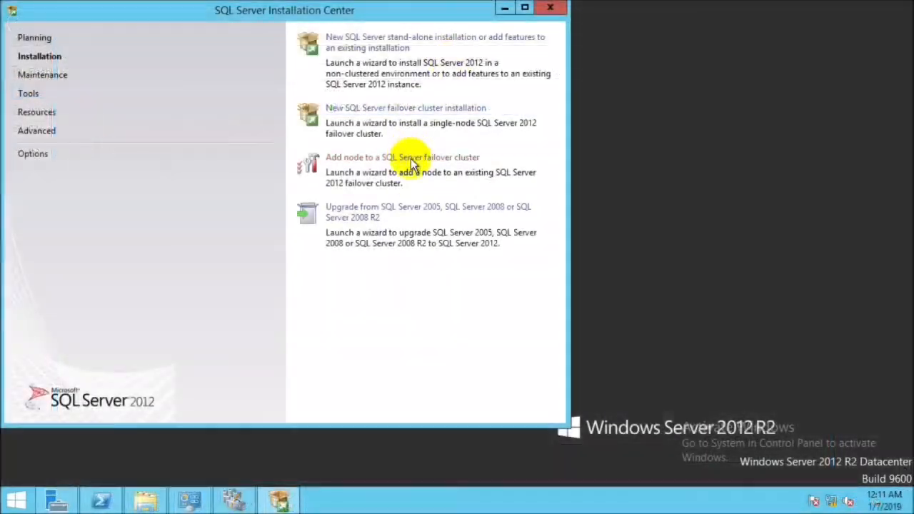
Add SQL-FAILOVER as a node to the SQL Server failover cluster instance MAFAZSP, entering the service account passwords.
click(412, 164)
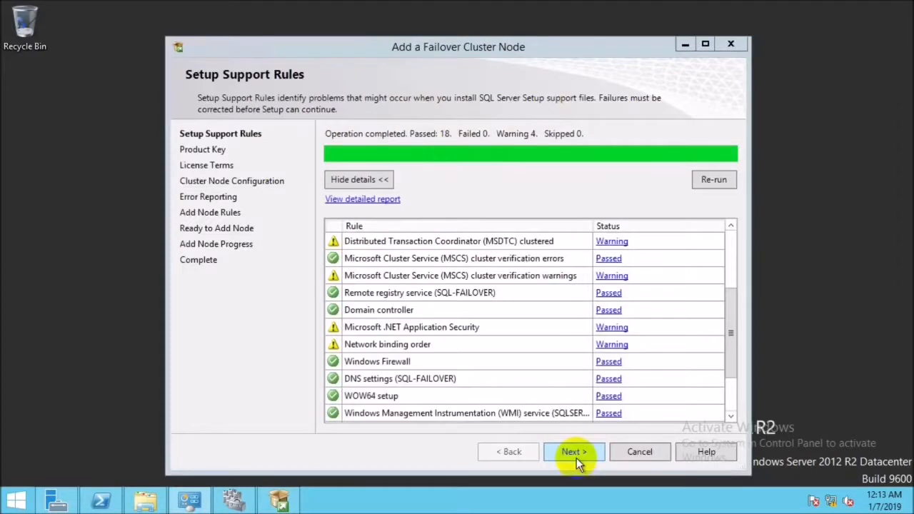
click(576, 458)
click(560, 453)
click(561, 453)
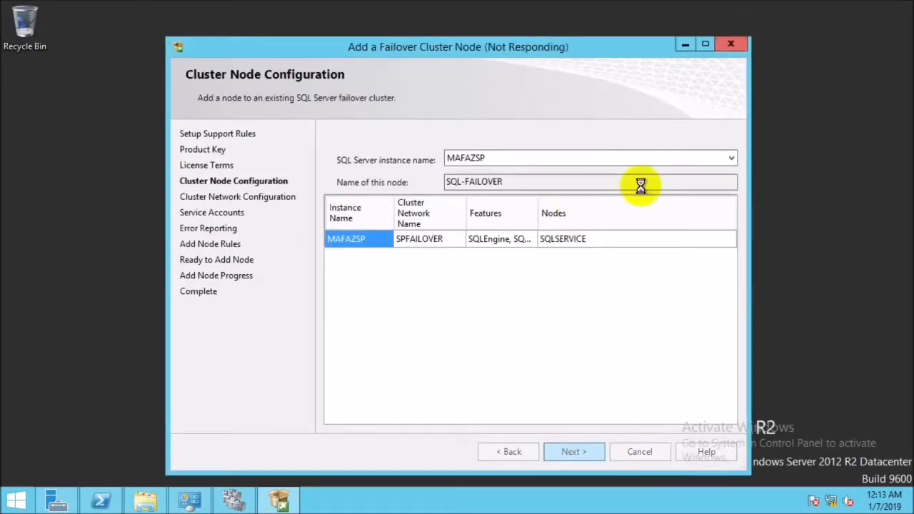
key(Return)
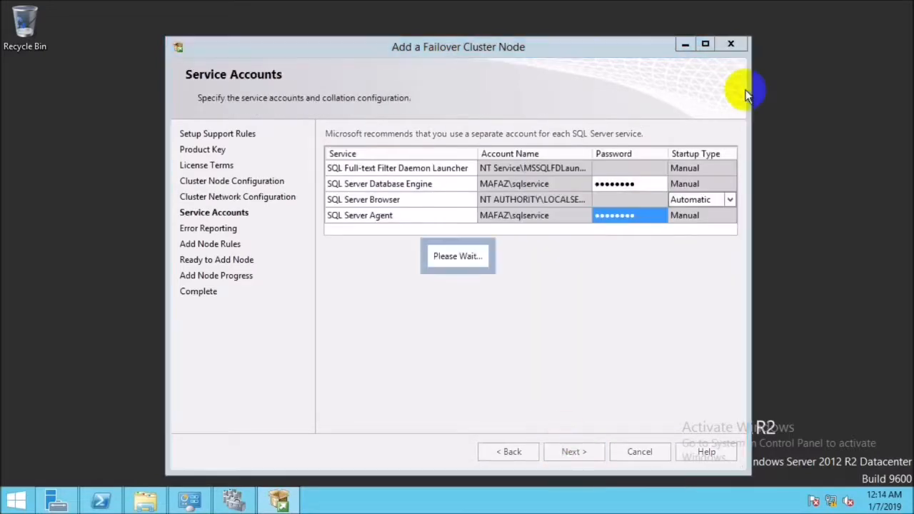
click(574, 451)
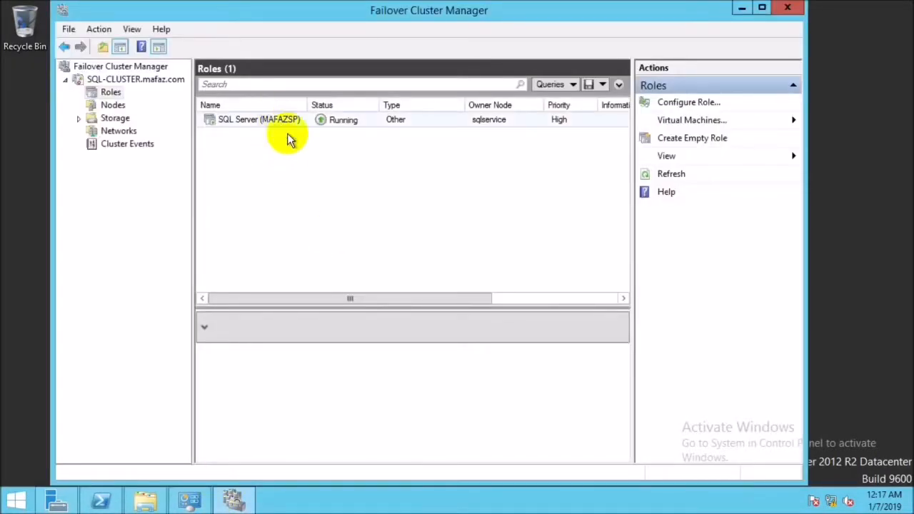
In Failover Cluster Manager, inspect the summary of the SQL Server (MAFAZSP) role.
click(271, 119)
mouse_move(379, 299)
mouse_down()
mouse_move(499, 295)
mouse_move(378, 298)
mouse_up()
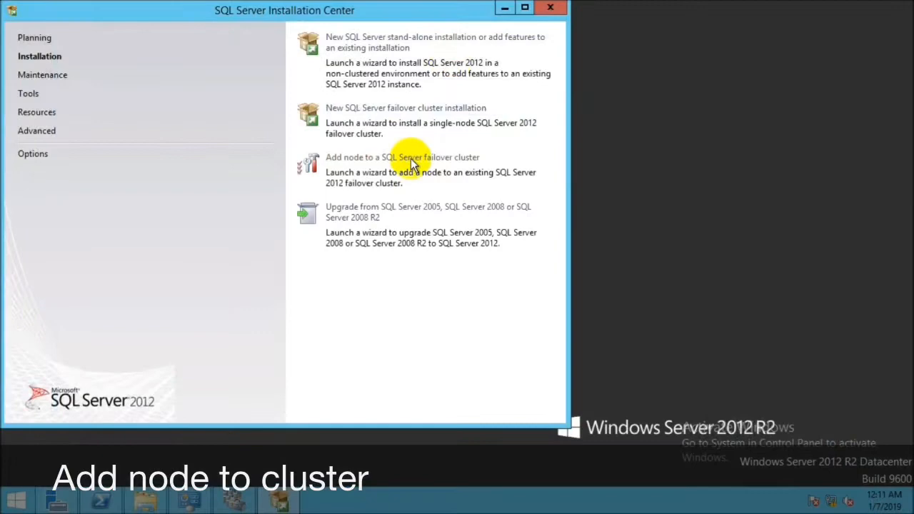
Run the Add a Failover Cluster Node setup with the Evaluation edition, accepting the license terms and leaving error reporting off.
click(412, 163)
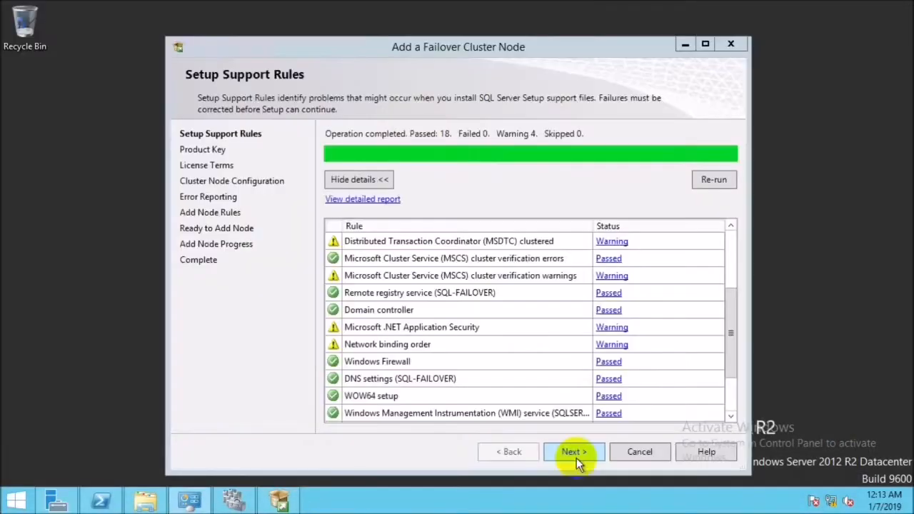
click(576, 458)
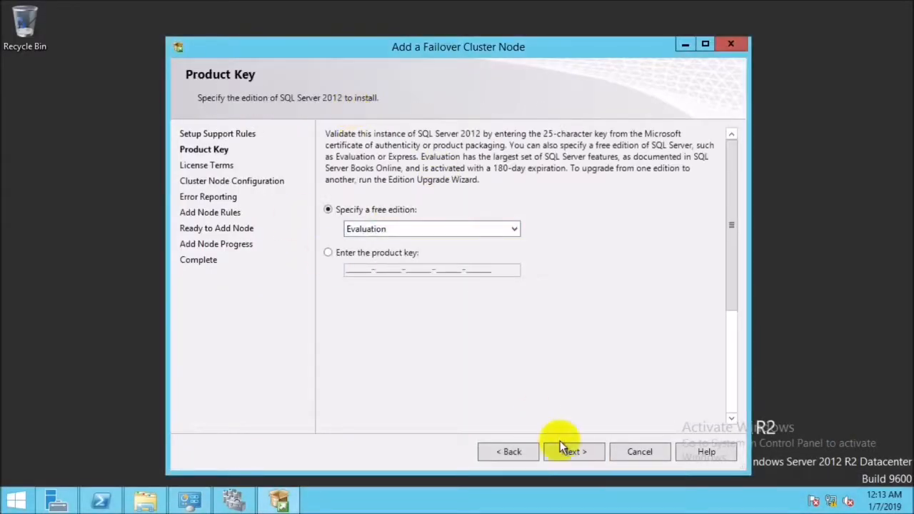
click(568, 451)
click(371, 350)
click(571, 455)
click(581, 450)
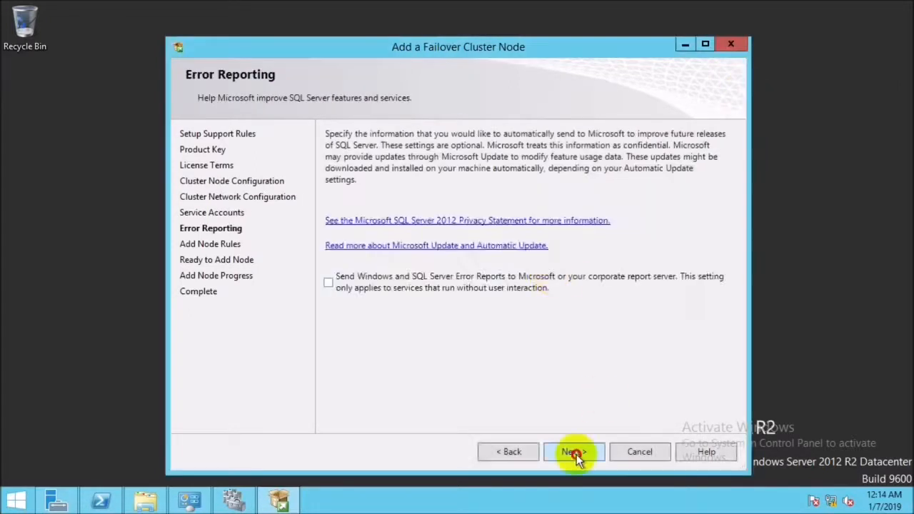
click(577, 452)
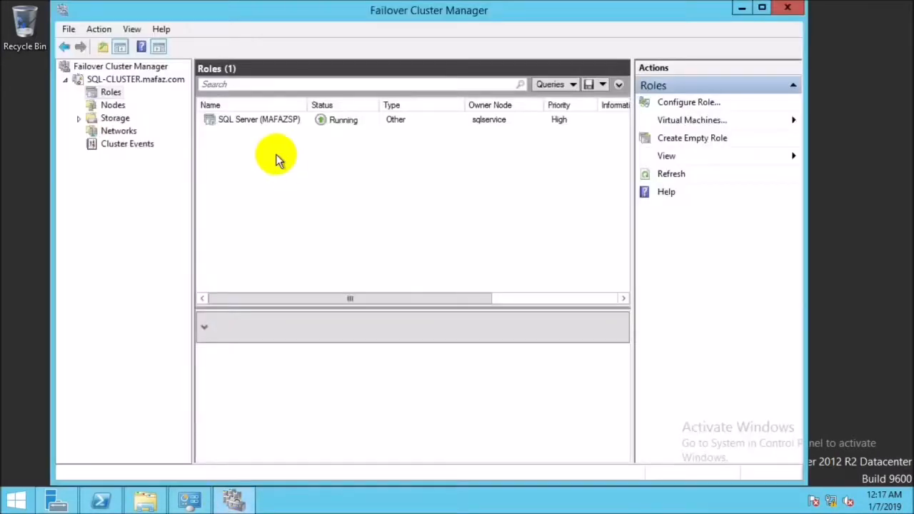
Review the SQL Server (MAFAZSP) role's details and remaining columns in the cluster's role list.
click(276, 120)
scroll(272, 253, right, 3)
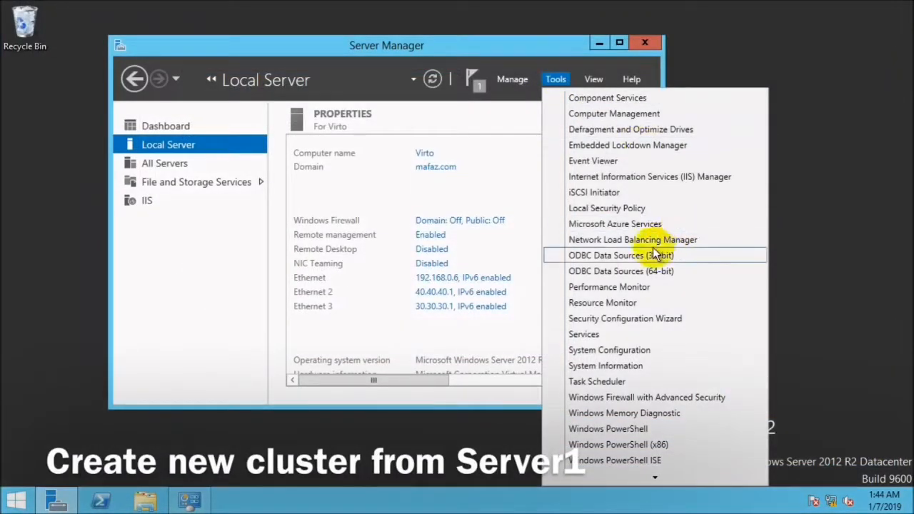
In Network Load Balancing Manager, start a new cluster with host virto on Ethernet 2 and host priority 1.
click(643, 240)
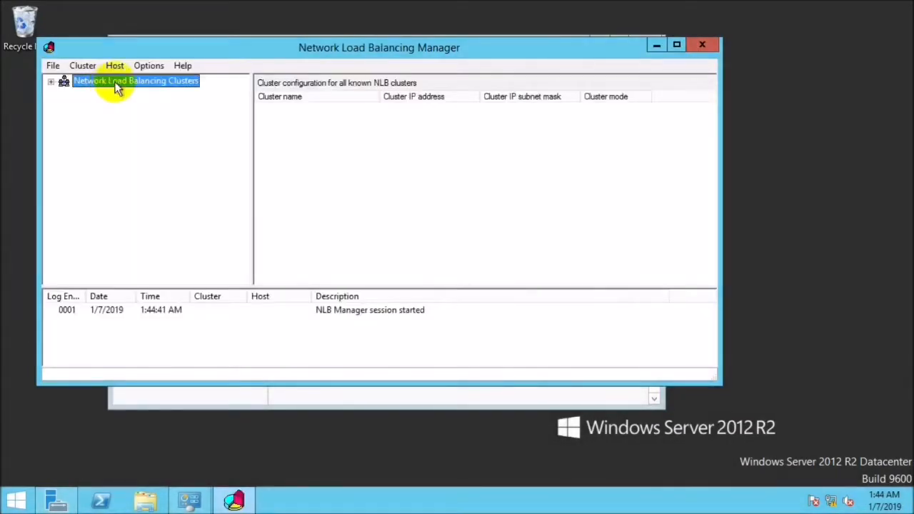
right_click(117, 83)
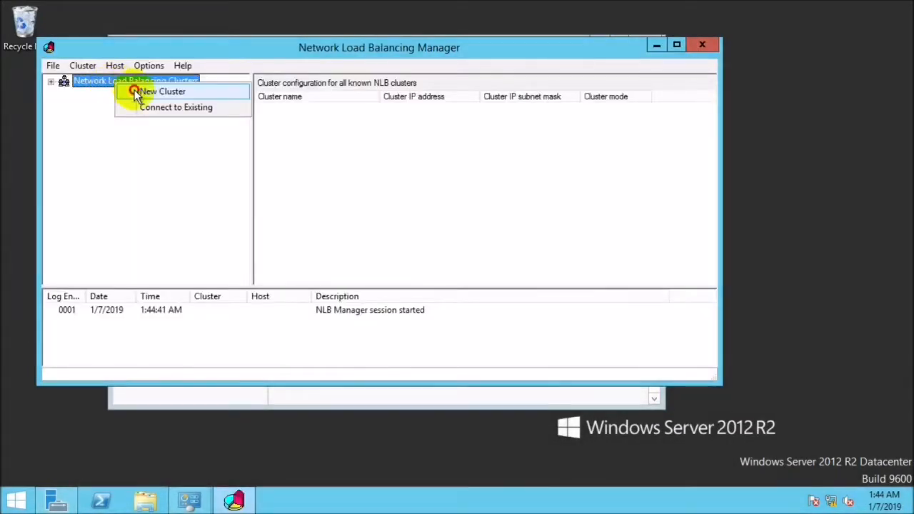
click(136, 93)
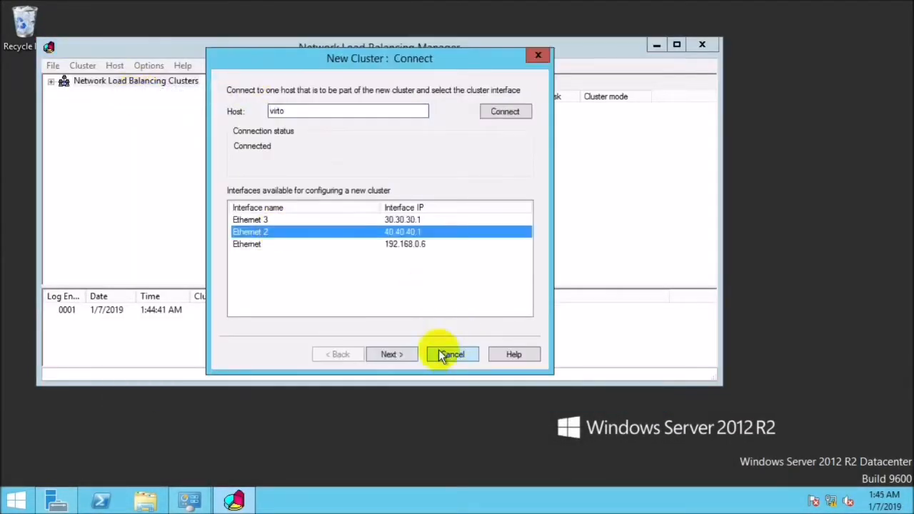
click(390, 354)
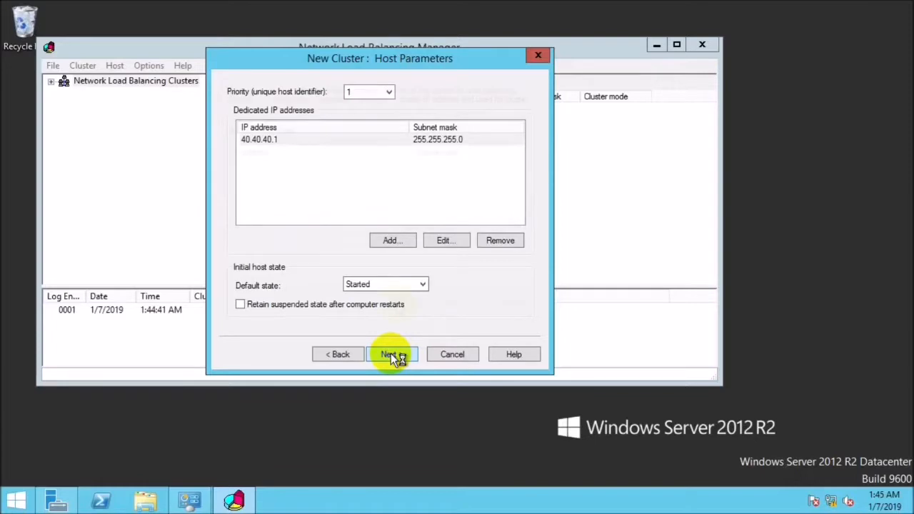
click(390, 354)
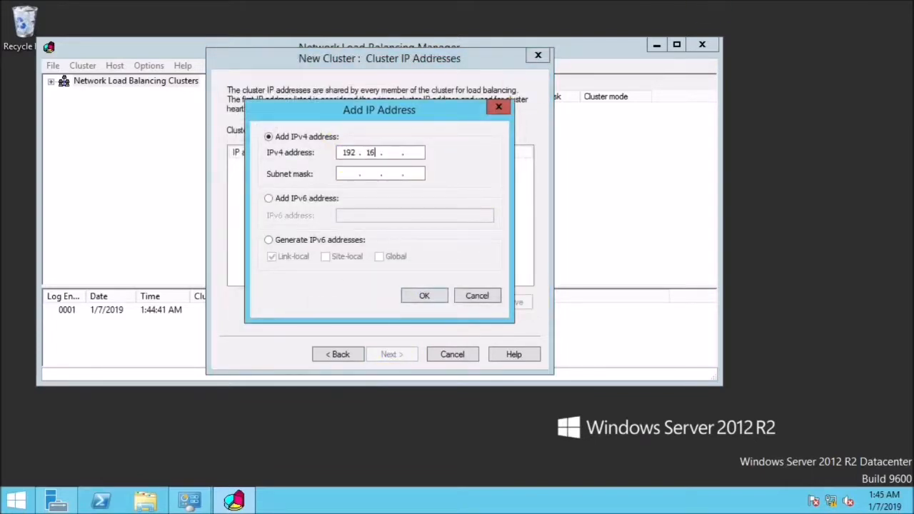
Give the cluster IP address 192.168.0.51, subnet mask 255.255.255.0 and full Internet name os.mafaz.com in unicast mode, and finish creating it.
text(8.0.51)
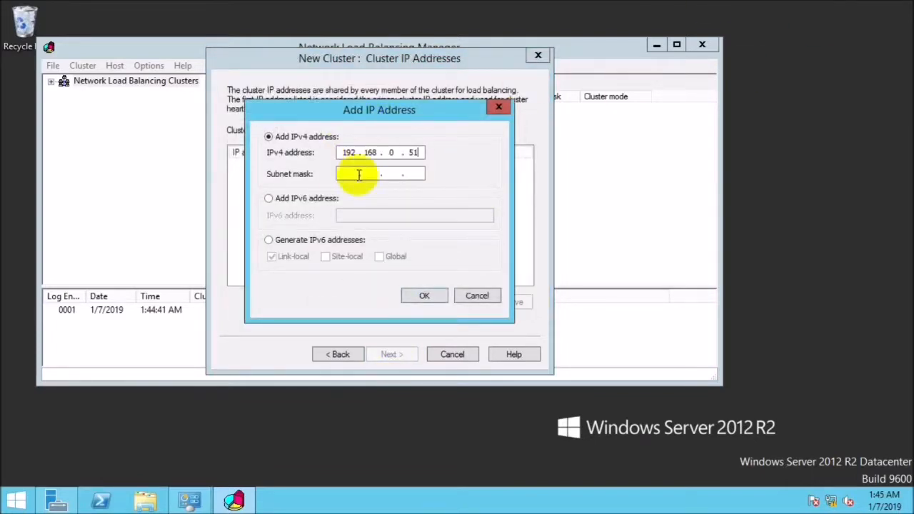
click(357, 174)
text(os.)
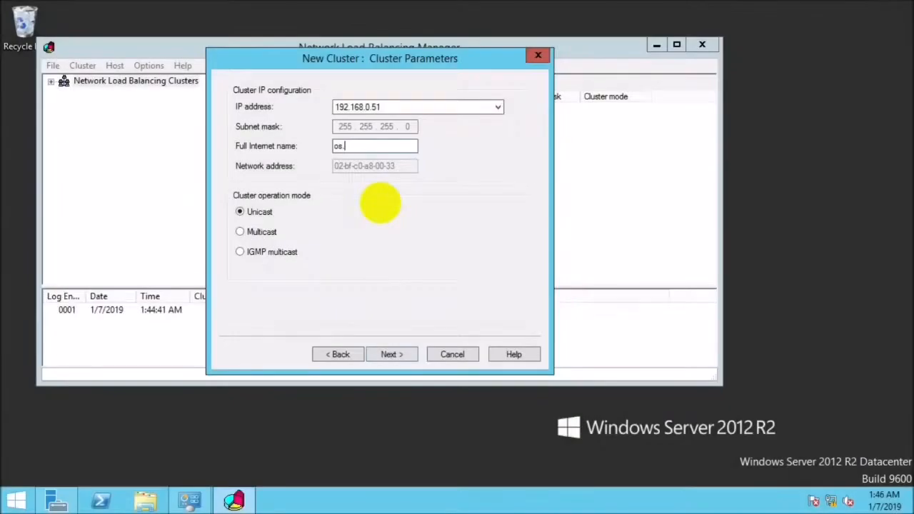
text(nafisu.com)
click(387, 358)
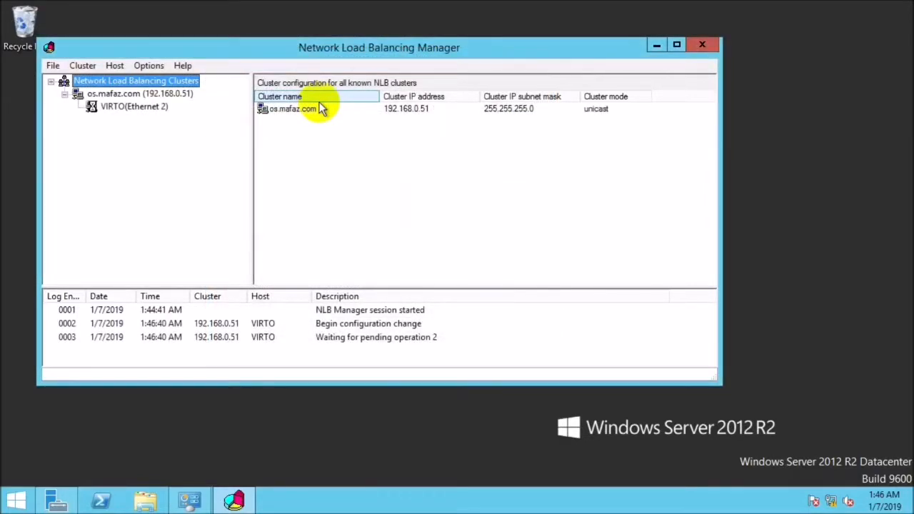
Add host os-two to the os.mafaz.com cluster on Ethernet 2 with priority 2, keeping the default port rules.
right_click(127, 95)
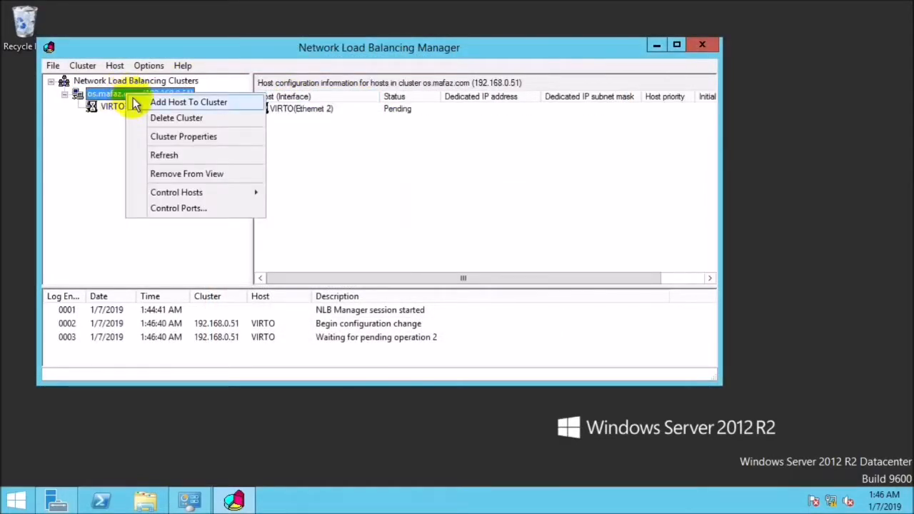
click(136, 105)
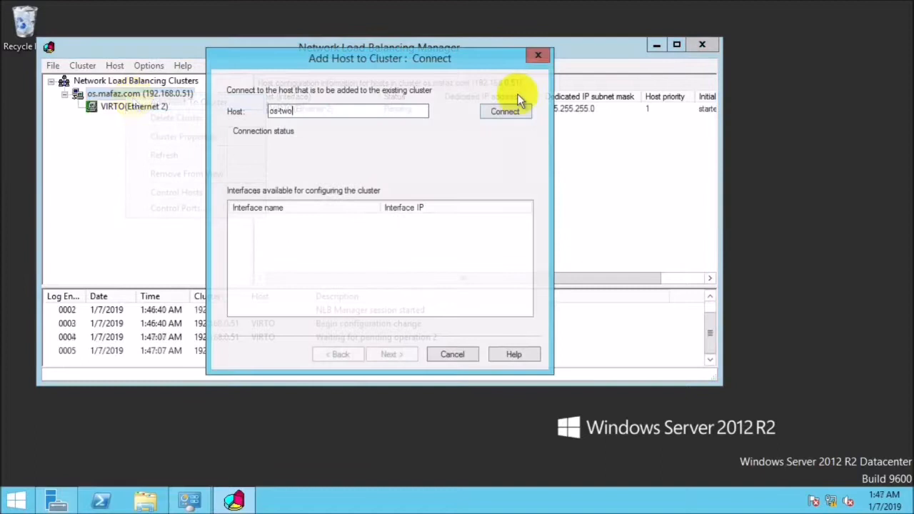
click(492, 109)
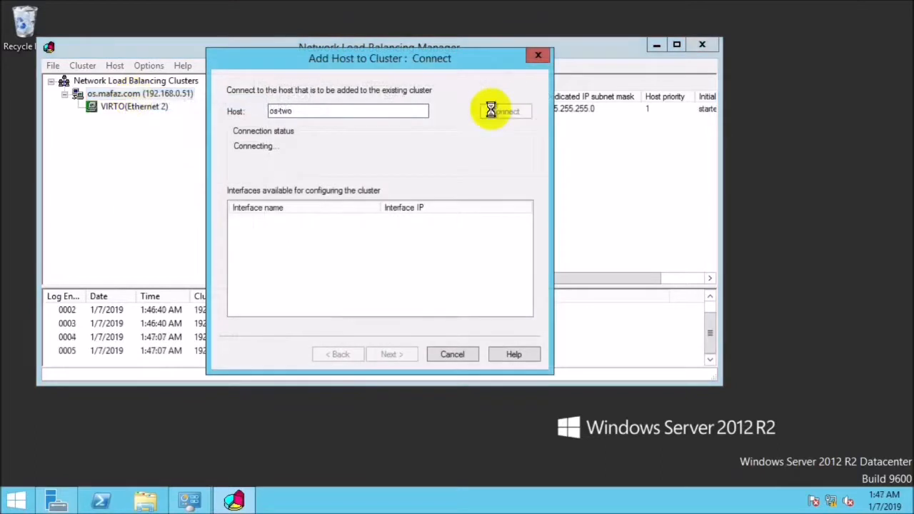
click(247, 232)
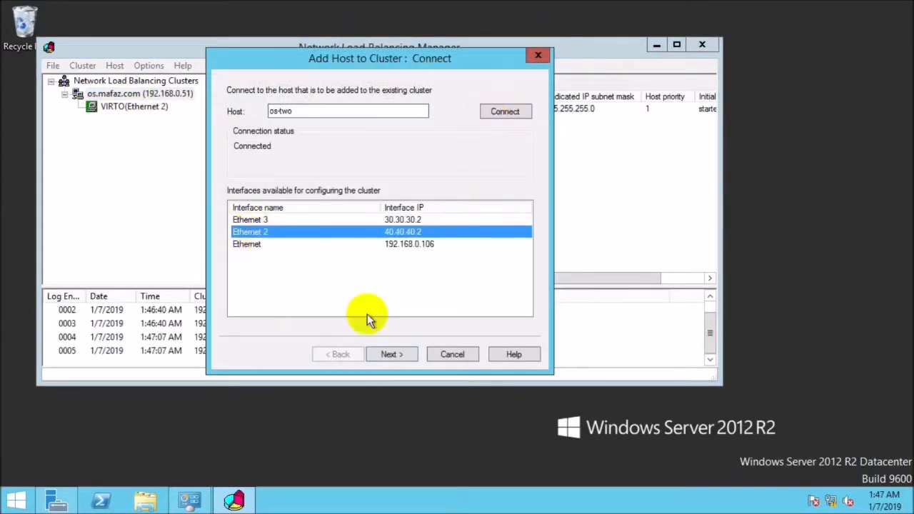
click(394, 354)
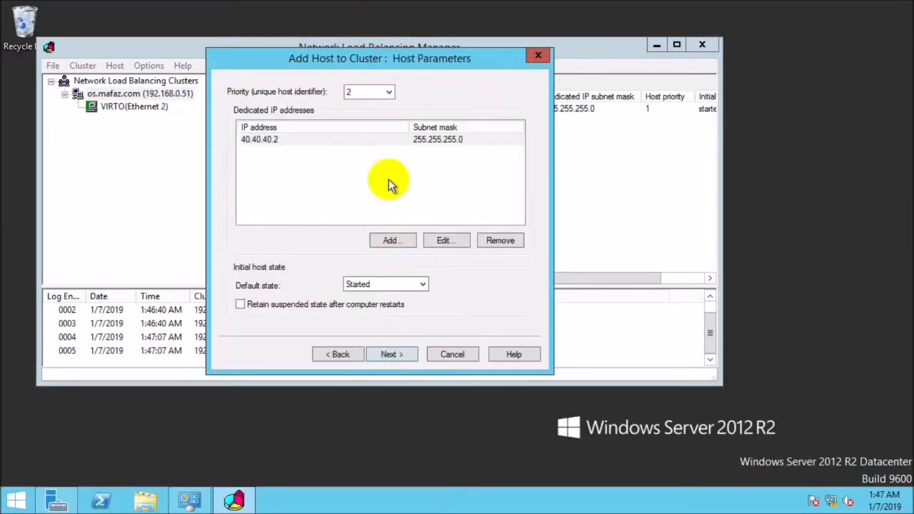
click(394, 354)
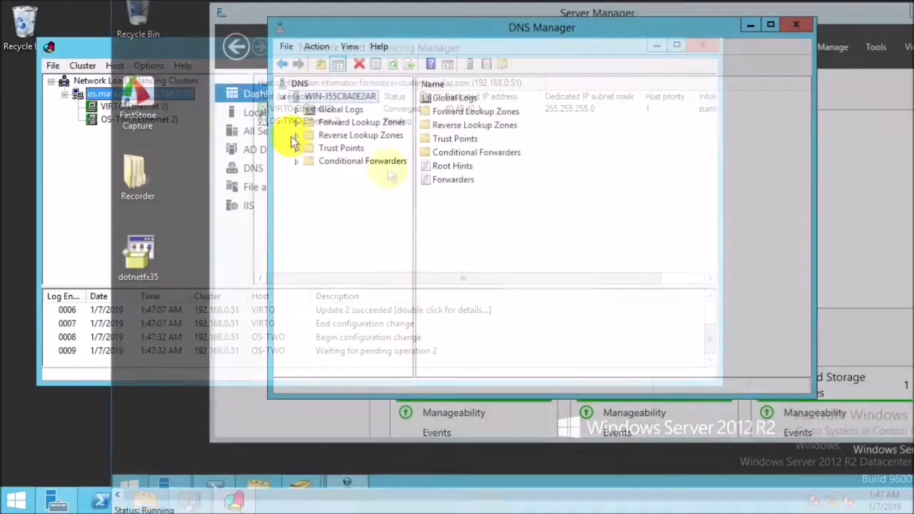
In DNS Manager, add host record os with IP address 192.168.0.51 and an associated pointer record to the mafaz.com forward lookup zone.
click(296, 124)
click(330, 148)
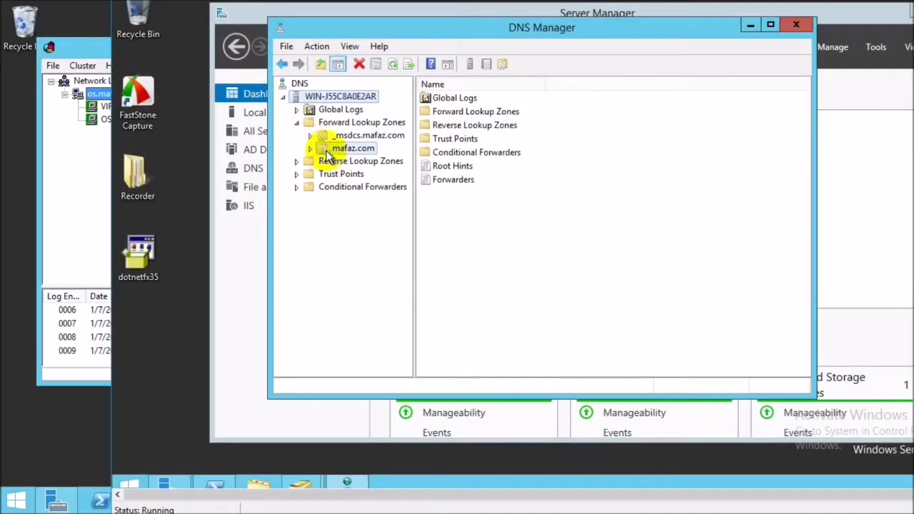
right_click(330, 148)
click(385, 190)
text(os)
key(Tab)
text(192.168.0.5)
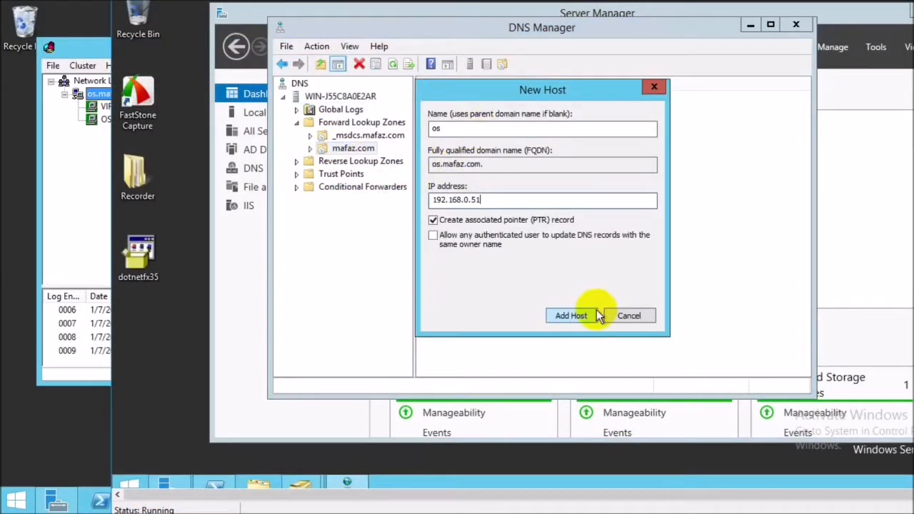
click(584, 314)
click(674, 285)
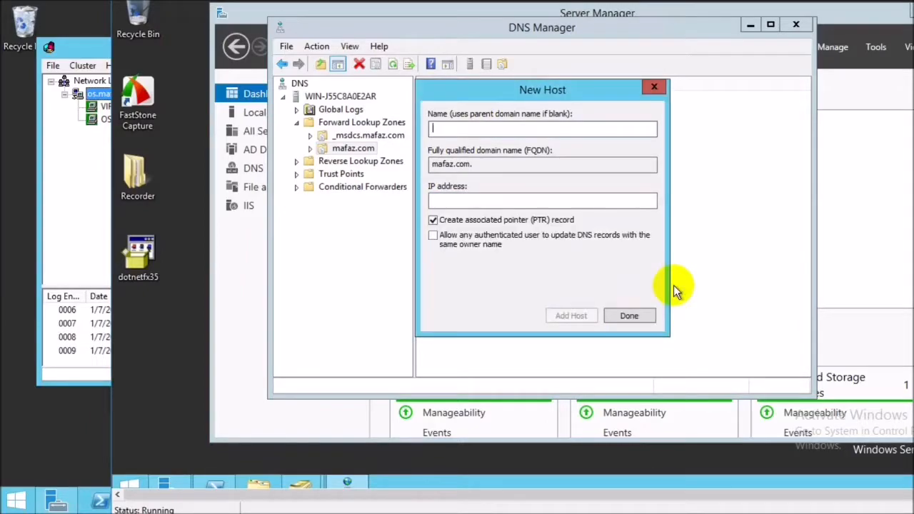
click(619, 318)
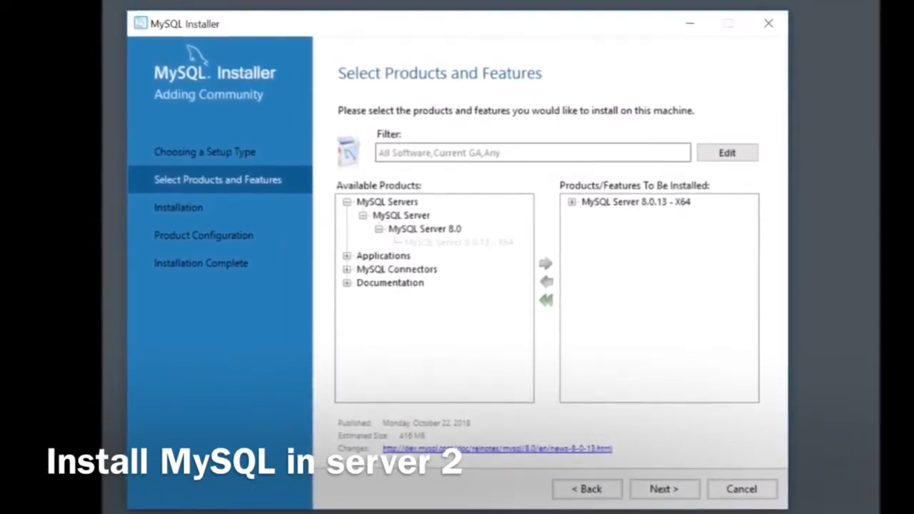
Run the SafeKit setup through installation and set up Internet Explorer 11 without the recommended settings.
drag(385, 8, 439, 18)
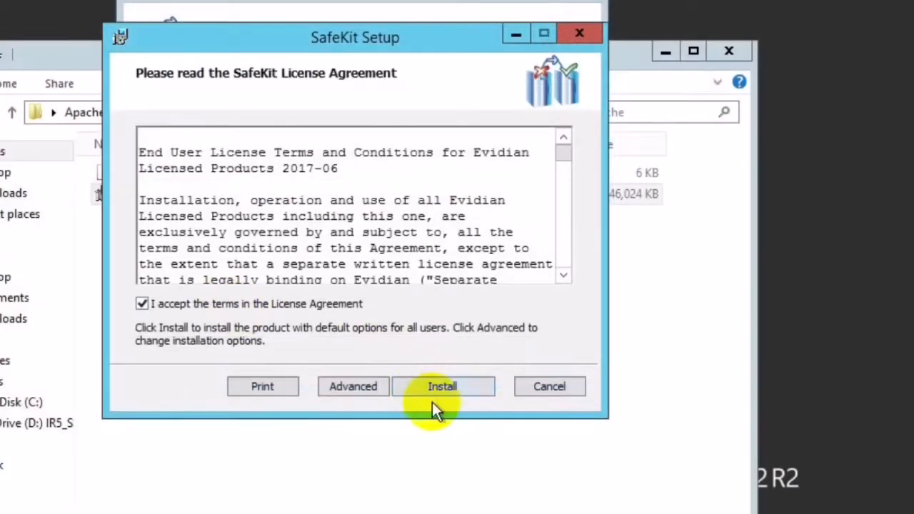
click(433, 407)
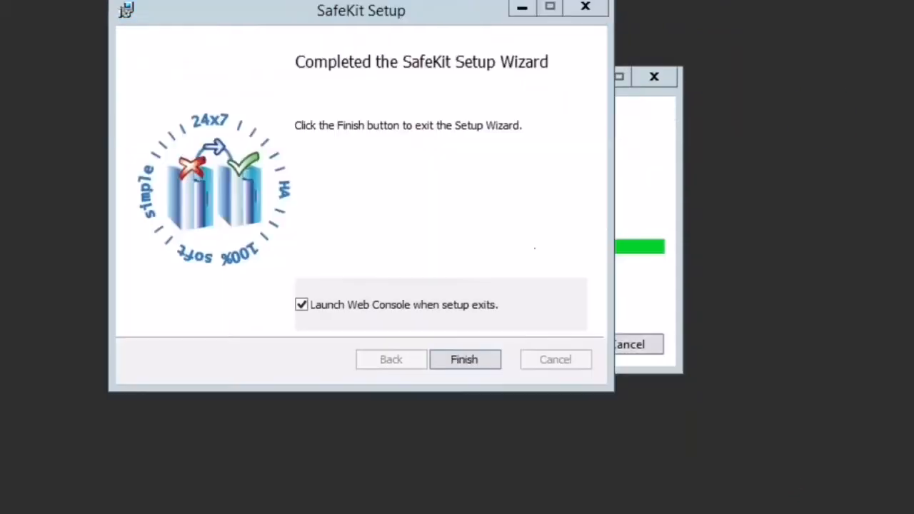
click(465, 359)
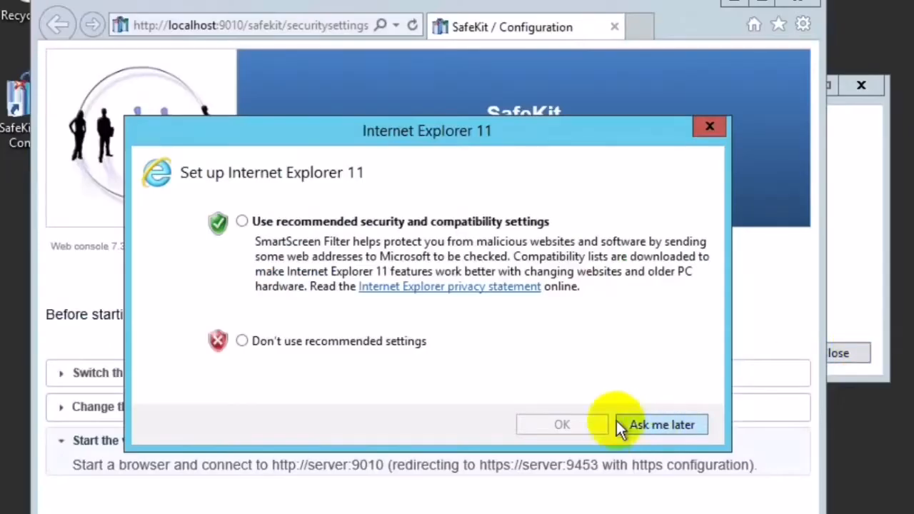
click(290, 341)
click(555, 426)
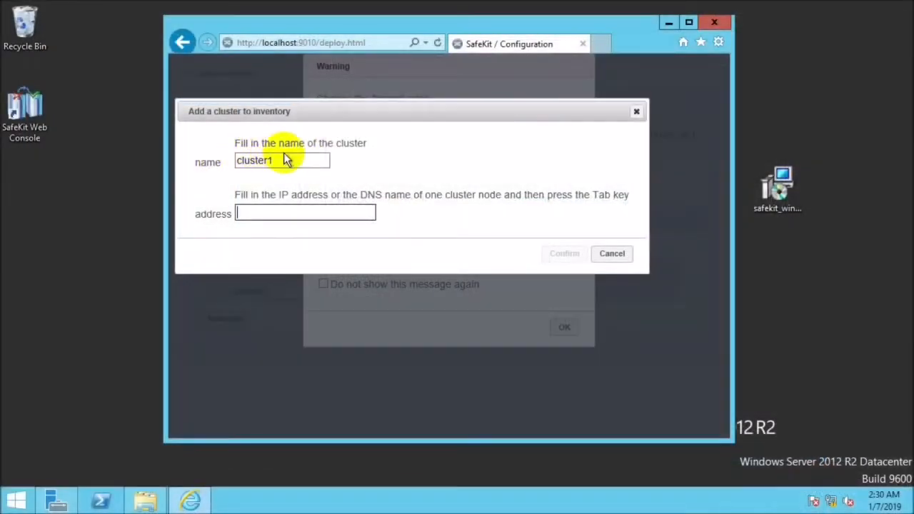
Add a cluster named mafaz-os-sql to the SafeKit inventory with node address 30.30.30.1.
key(BackSpace)
text(mafaz-)
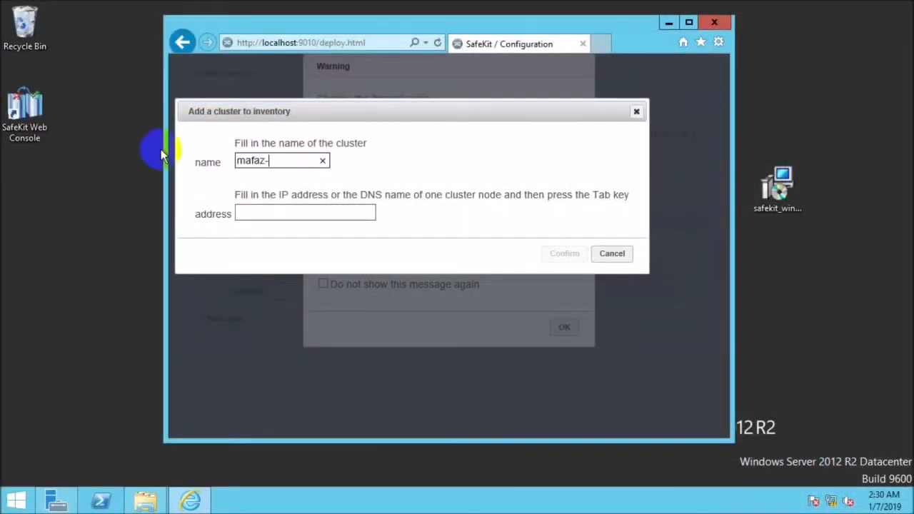
text(os-sql)
key(Tab)
text(30.30.30.1)
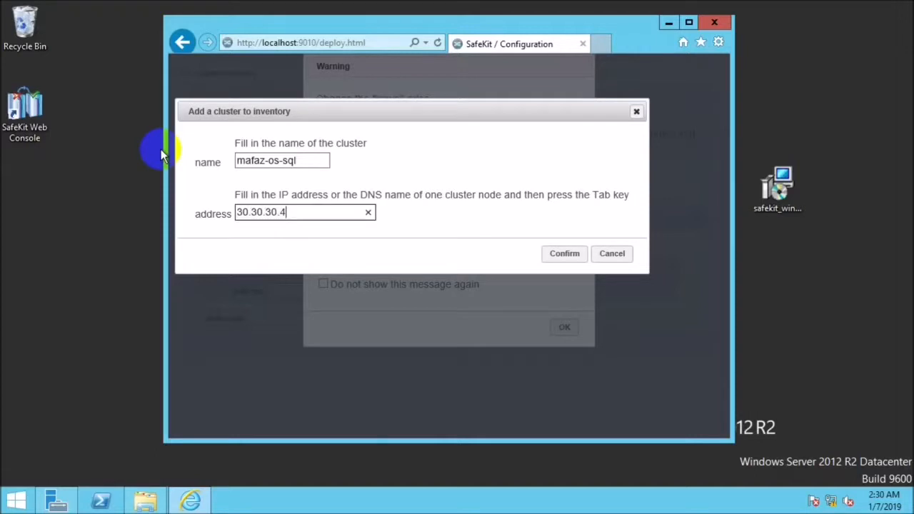
key(Tab)
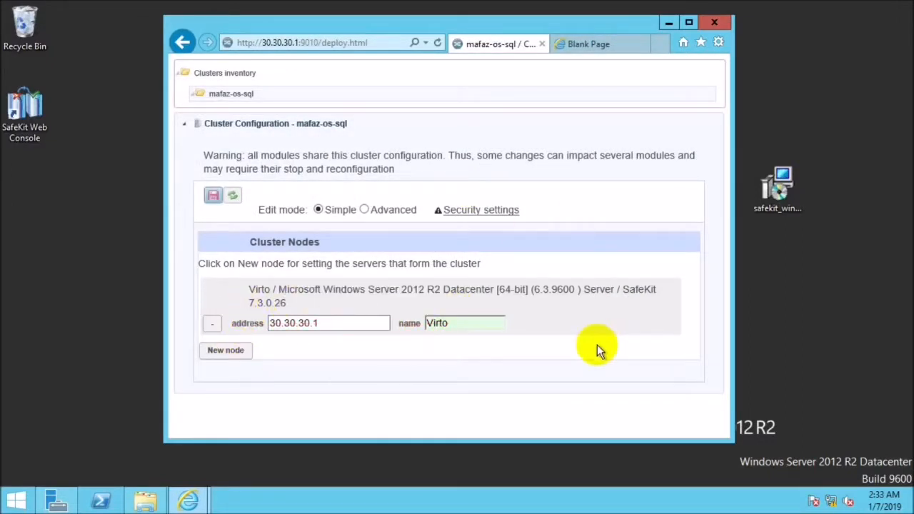
Add a second cluster node with address 30.30.30.2 and save the mafaz-os-sql cluster configuration.
click(226, 349)
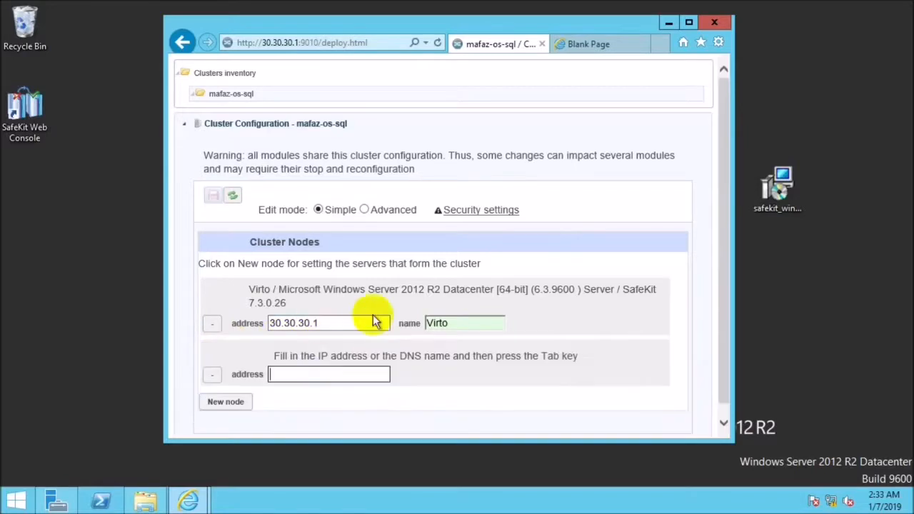
text(30.30.30.2)
scroll(335, 332, down, 1)
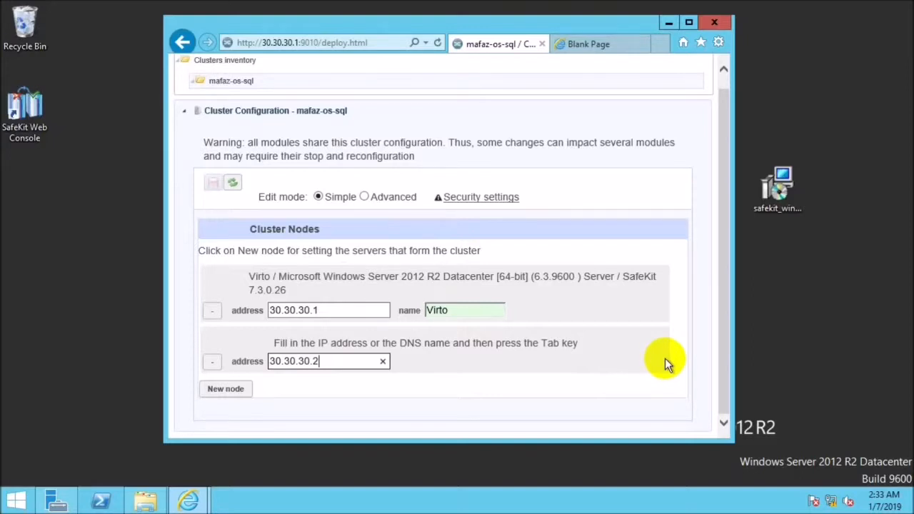
key(Tab)
scroll(493, 356, down, 1)
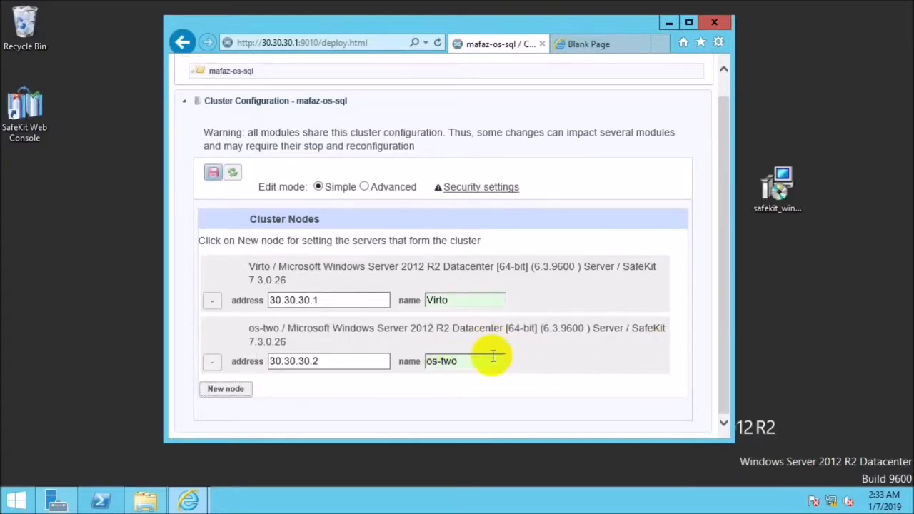
scroll(231, 174, up, 1)
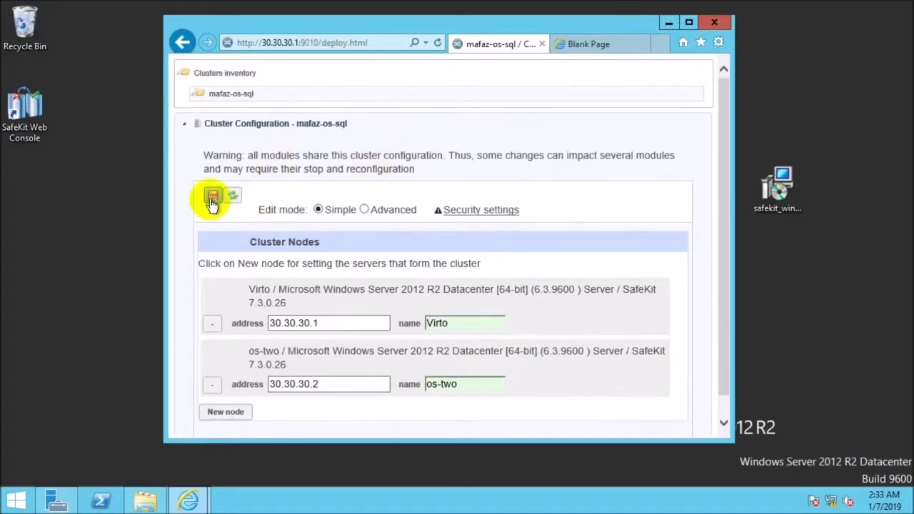
click(212, 199)
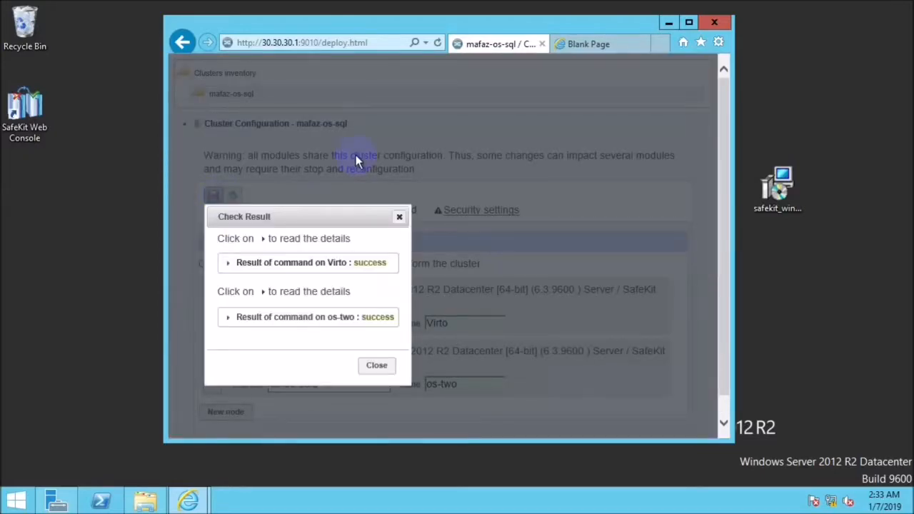
click(376, 364)
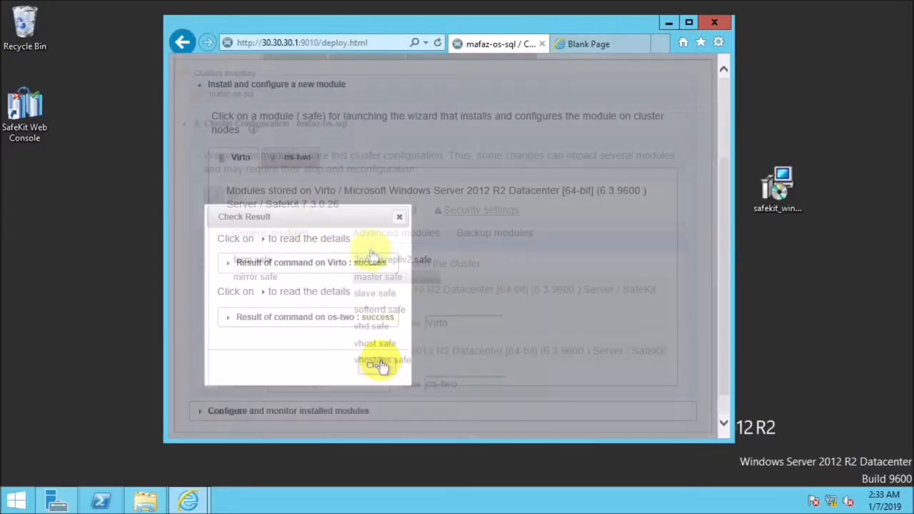
Create a module named mysql from farm.safe and validate nodes Virto and os-two with the default network.
click(257, 260)
text(mysql)
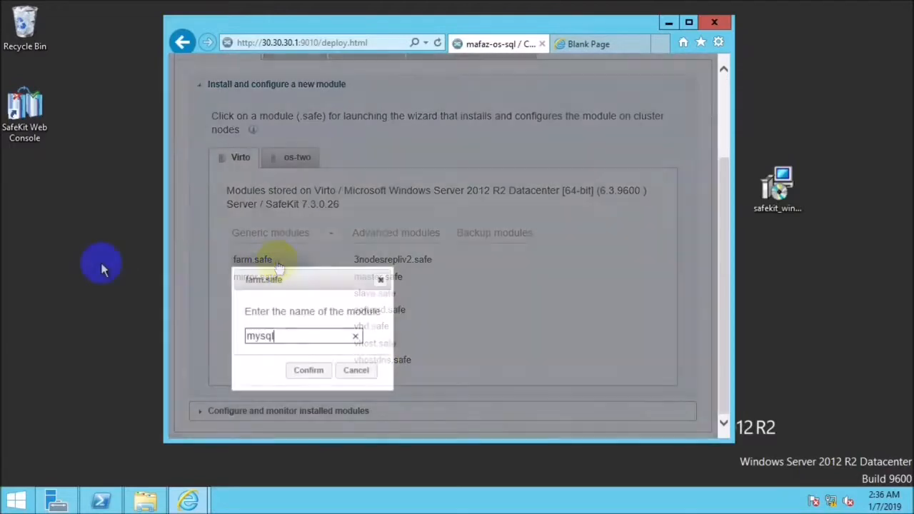
click(312, 368)
scroll(429, 264, down, 1)
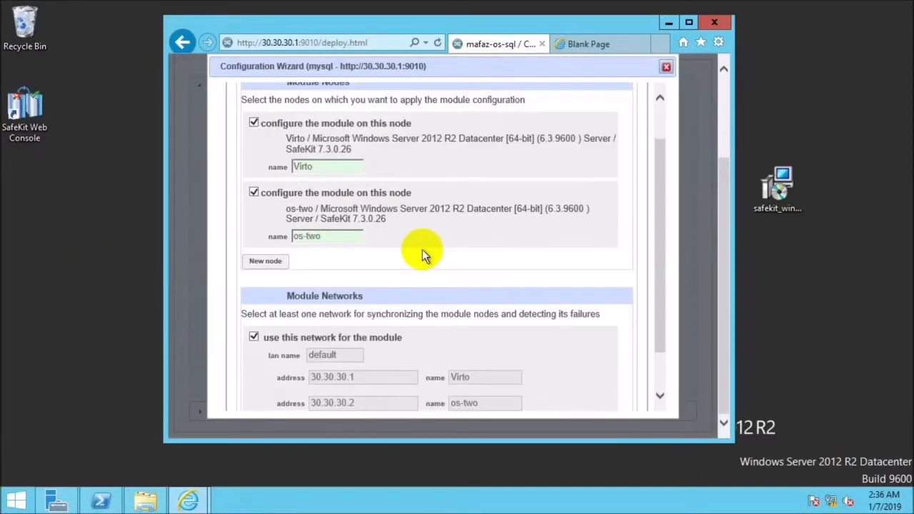
scroll(422, 256, down, 1)
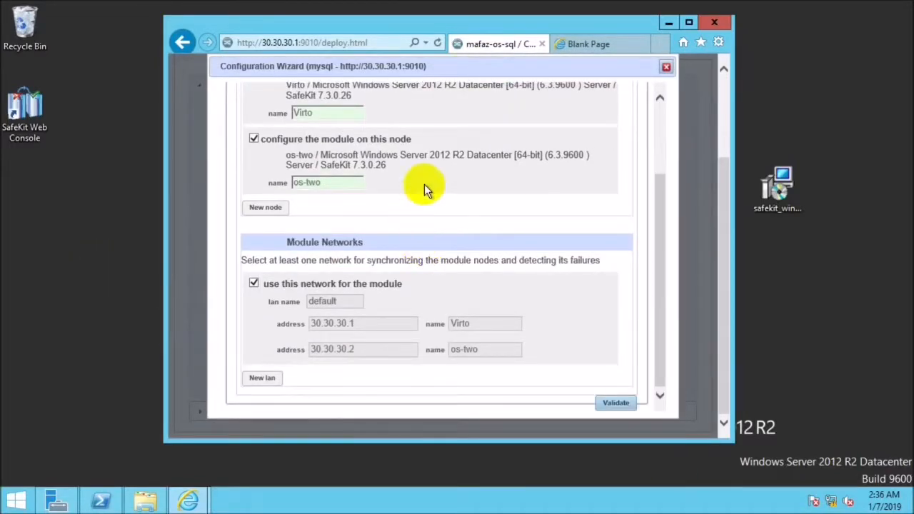
scroll(424, 185, up, 2)
scroll(393, 193, down, 2)
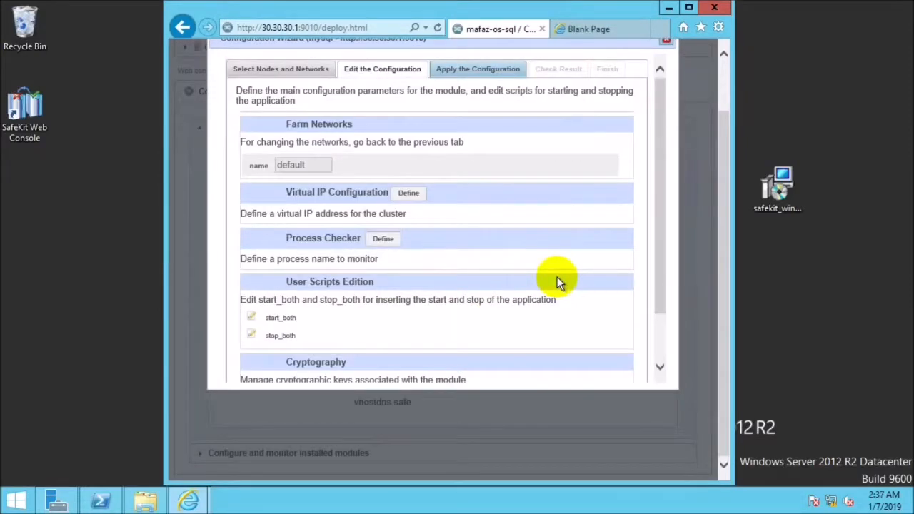
Define a virtual IP address in the 192.168 range for the mysql module and validate its configuration.
click(407, 193)
click(354, 246)
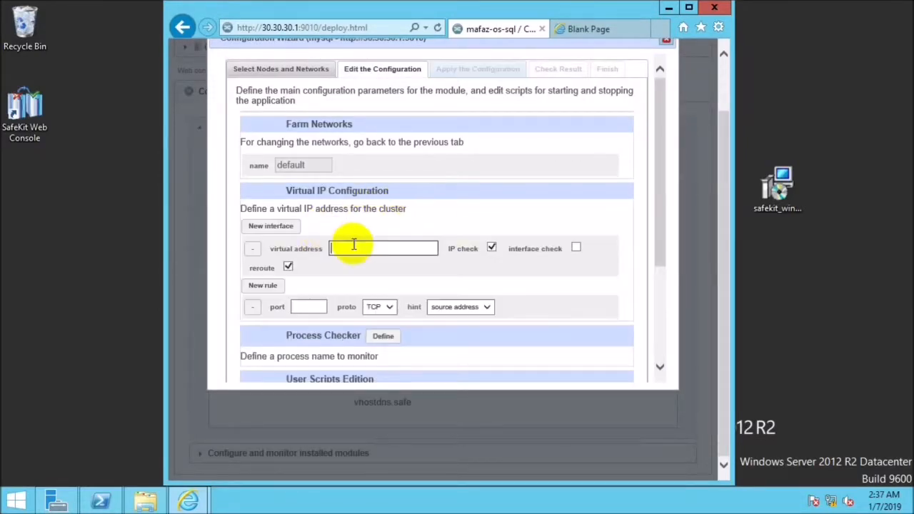
text(192.168.0.51)
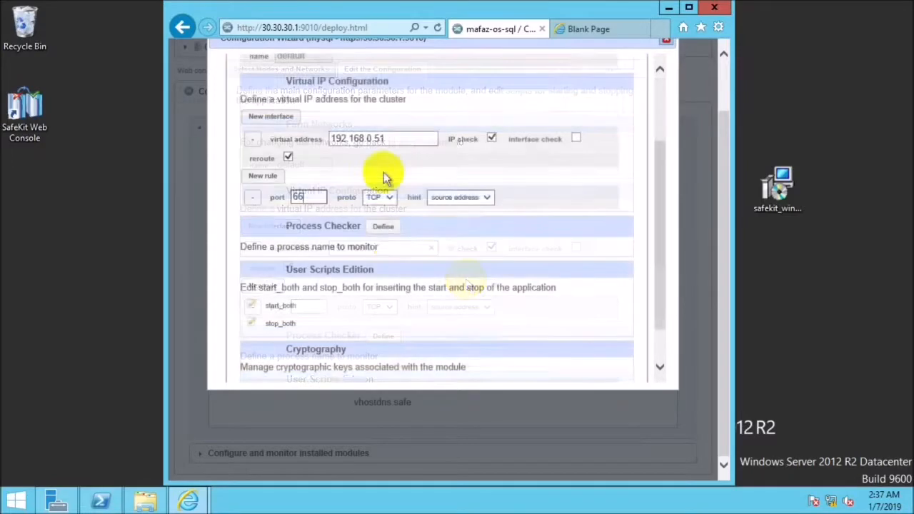
scroll(618, 361, down, 3)
click(616, 363)
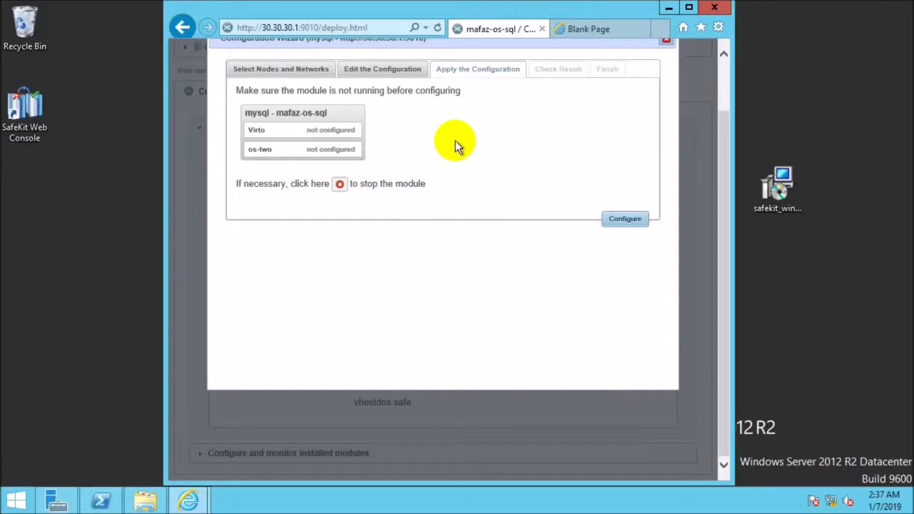
Apply the mysql module configuration to Virto and os-two and finish the configuration wizard.
click(619, 221)
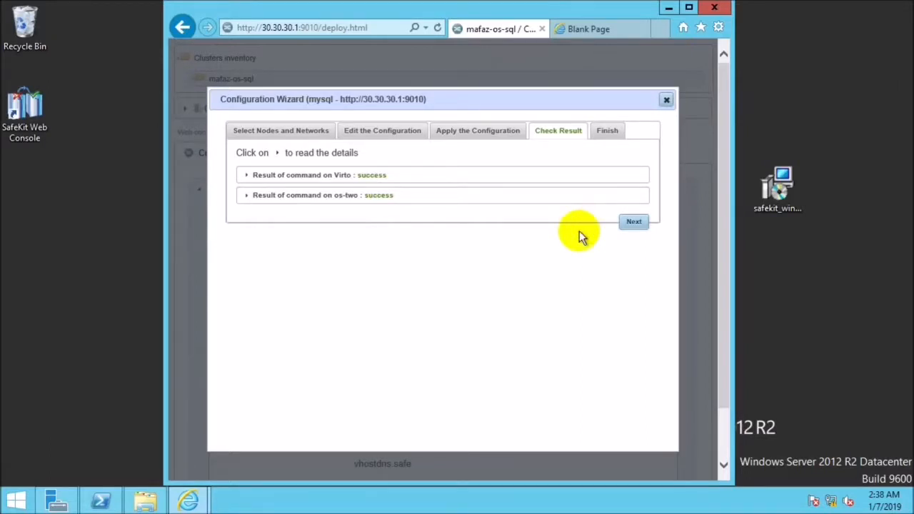
click(624, 222)
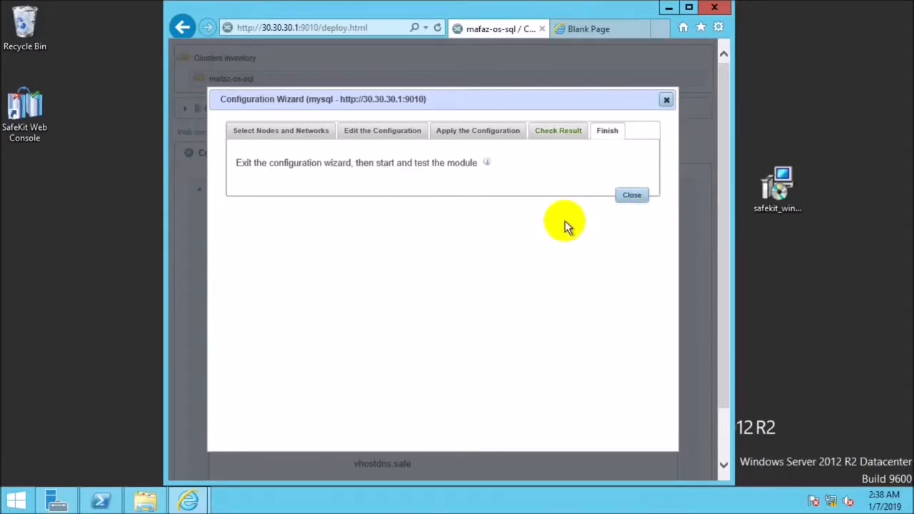
click(630, 197)
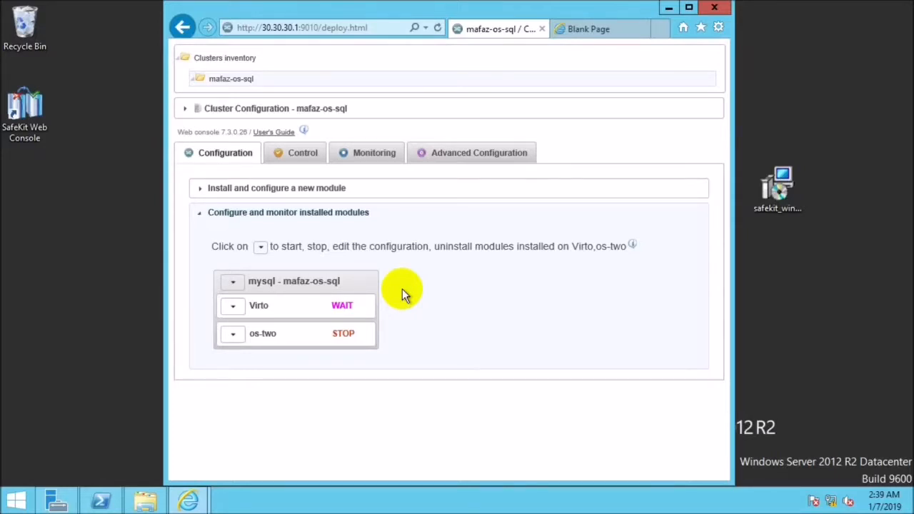
Try to start the mysql module on the Virto node only.
click(347, 305)
click(261, 312)
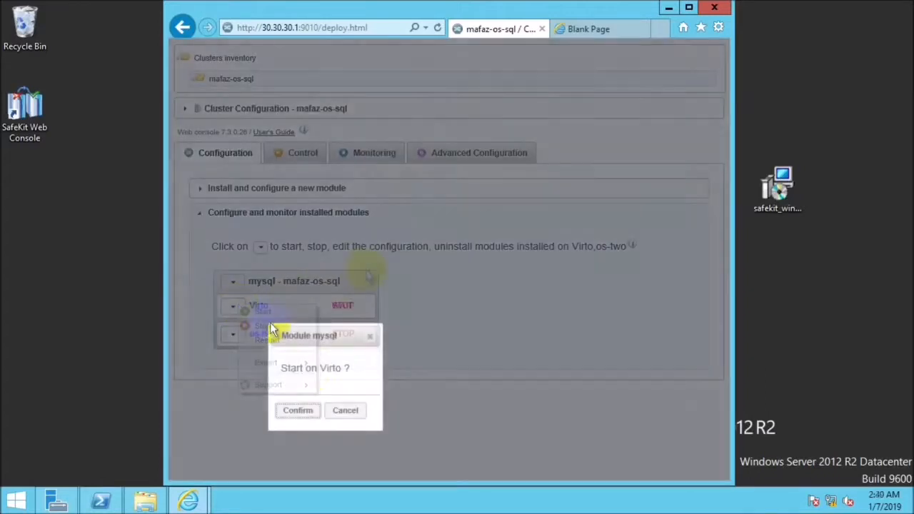
click(300, 409)
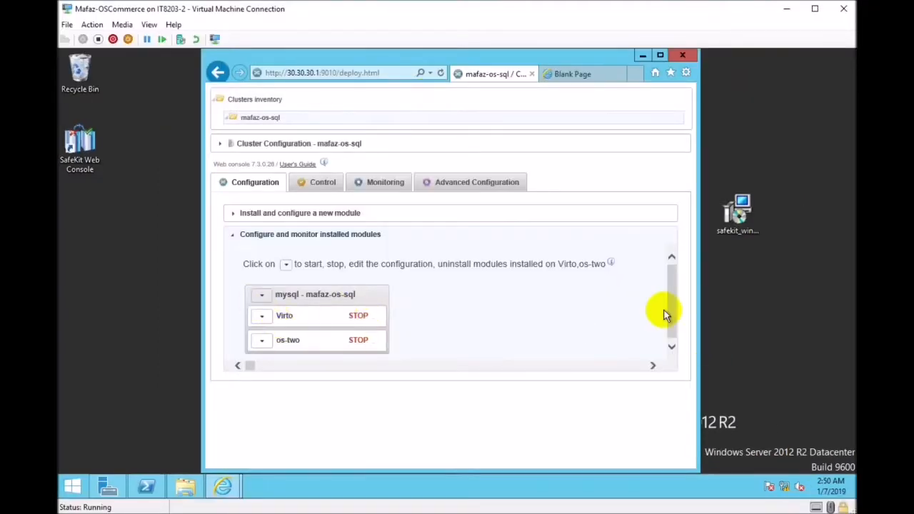
Start the mysql module on both Virto and os-two.
click(675, 345)
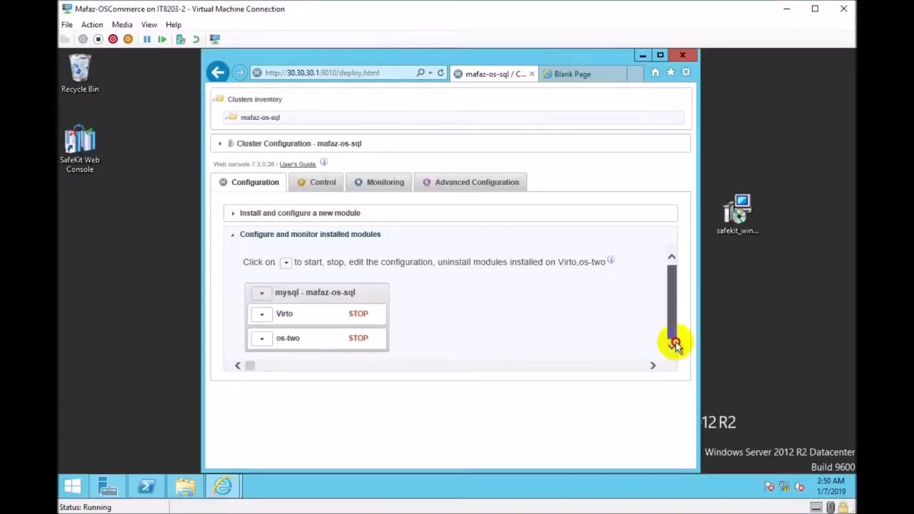
click(261, 314)
click(263, 292)
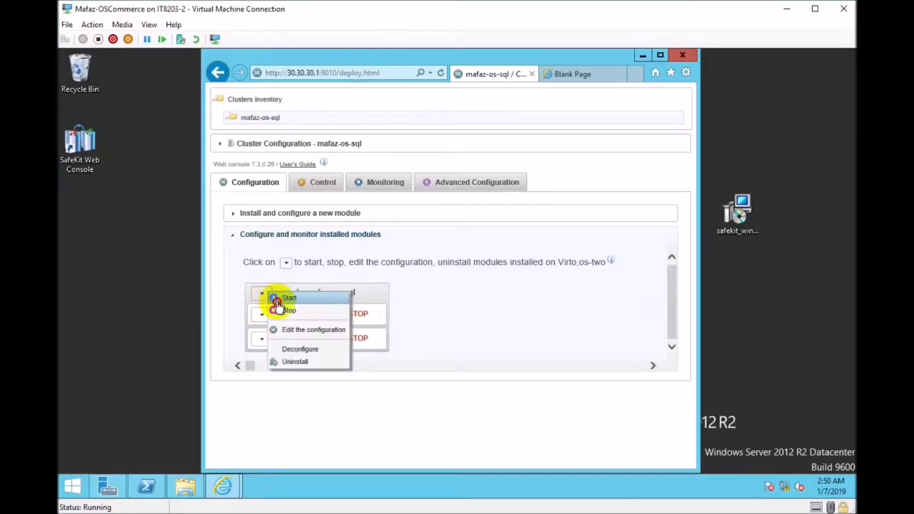
click(276, 299)
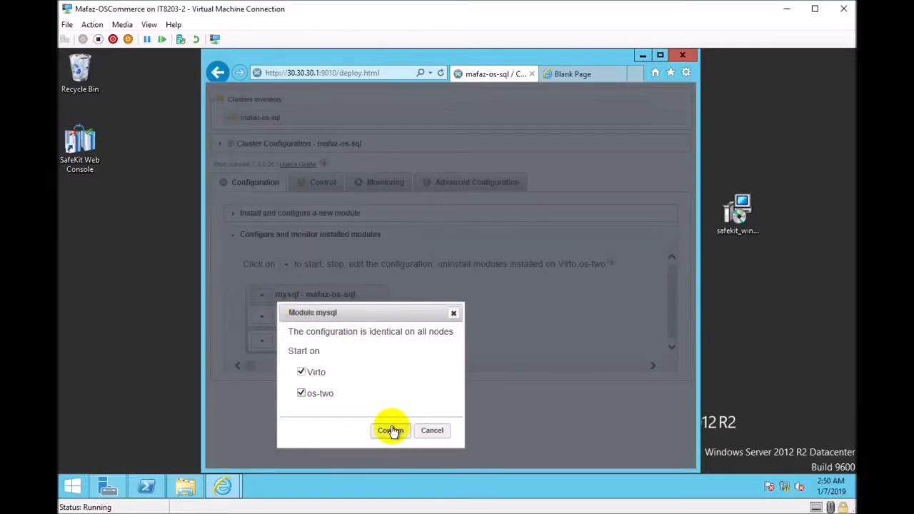
click(391, 430)
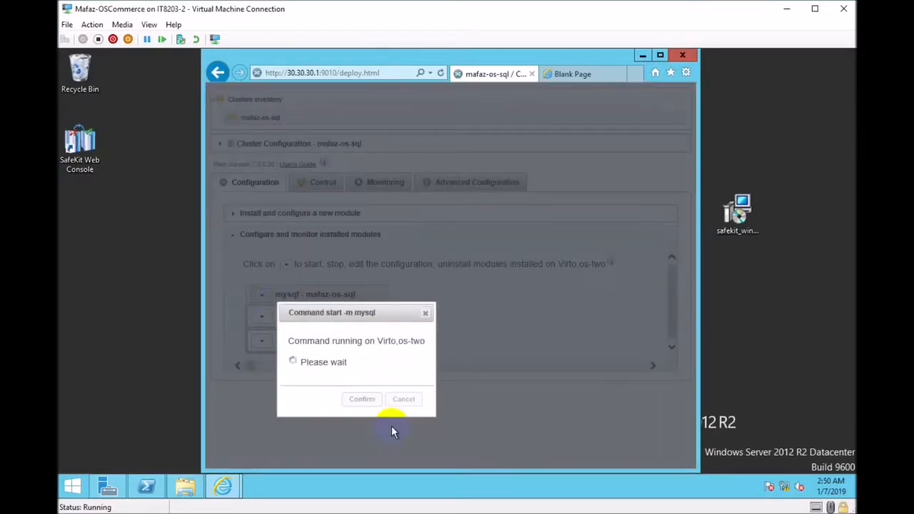